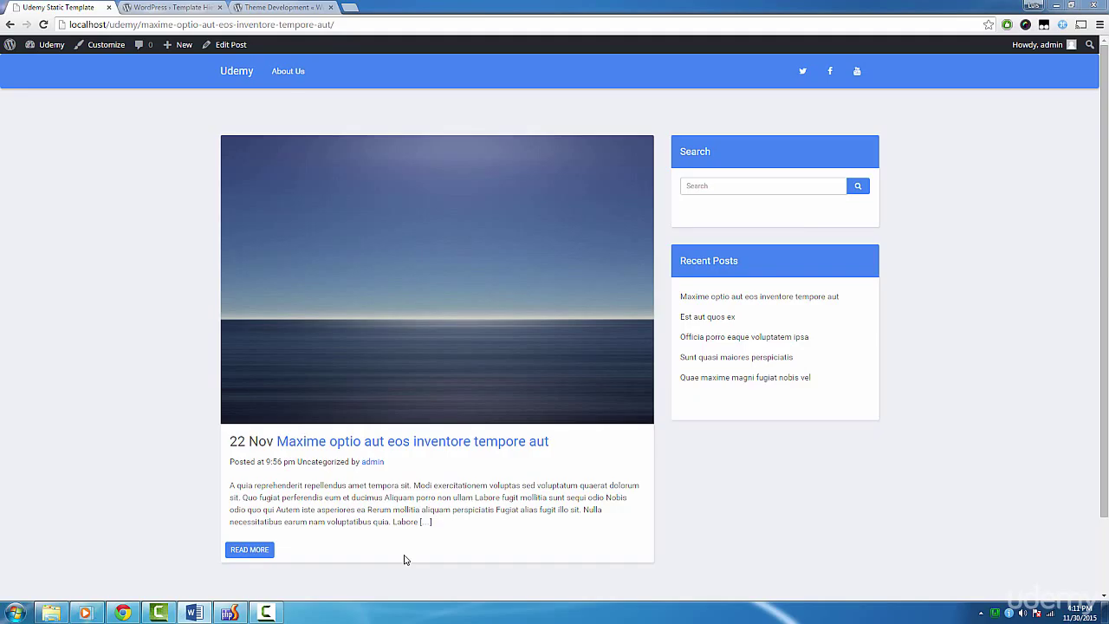
# Read the Single Post template fallback order in the WordPress template hierarchy documentation, from single-{post-type}-{slug}.php to single.php.
pyautogui.hotkey('ctrl', 'Tab')
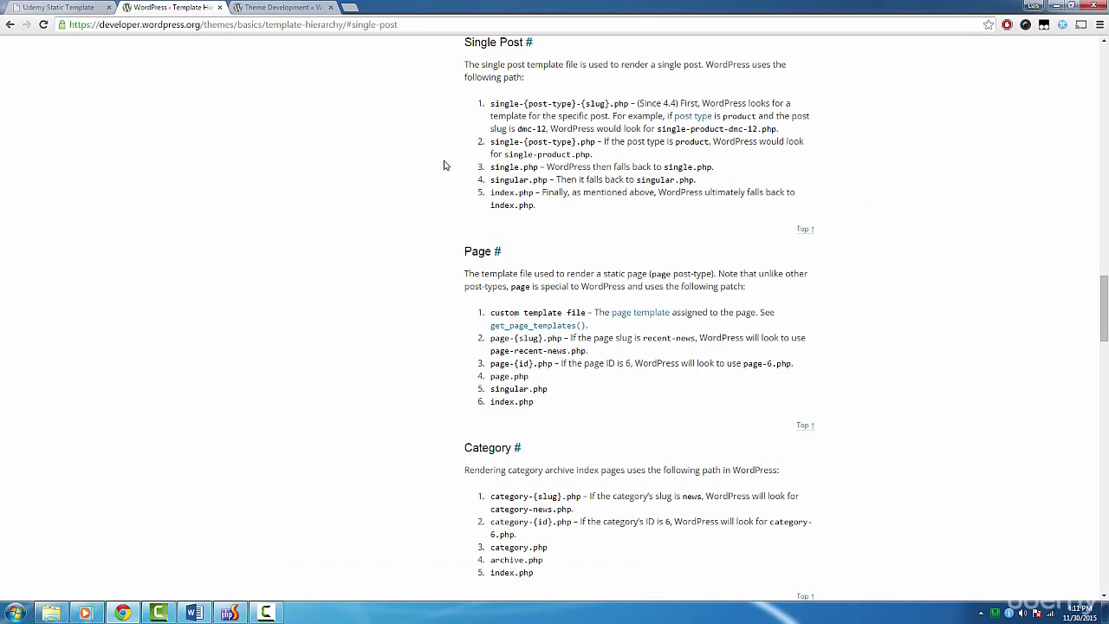
pyautogui.moveTo(491, 105); pyautogui.dragTo(626, 105)
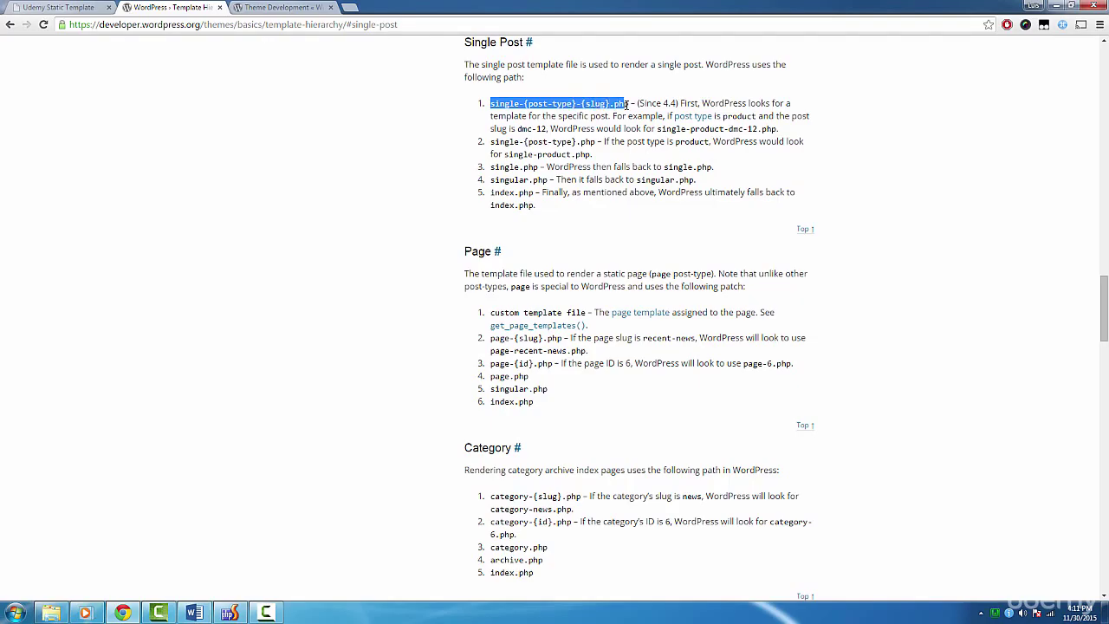
pyautogui.click(625, 107)
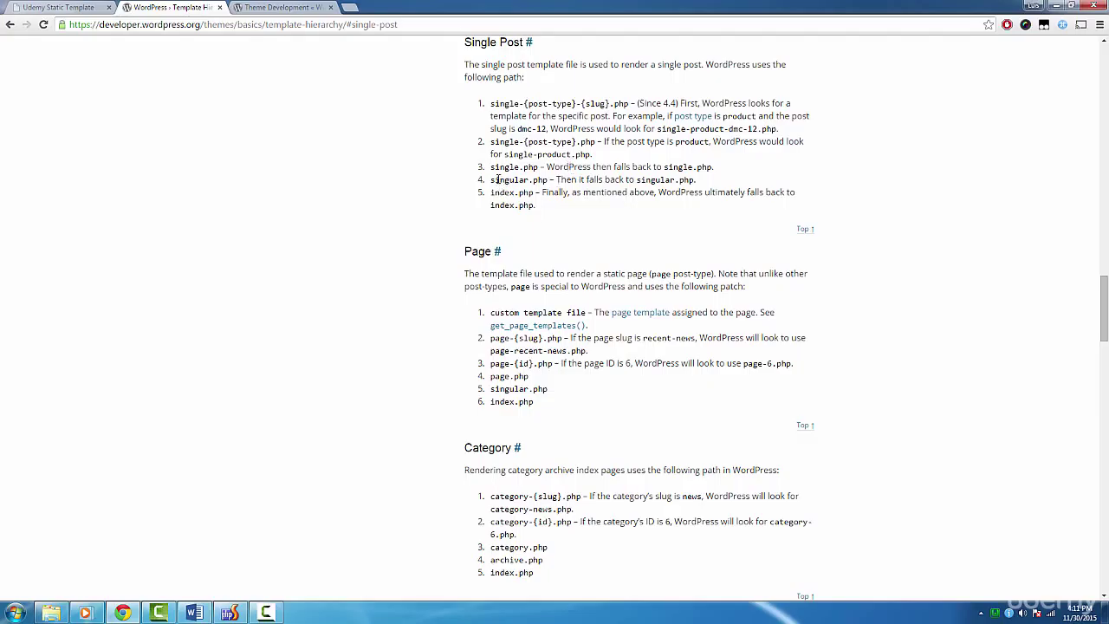
pyautogui.moveTo(491, 168); pyautogui.dragTo(539, 167)
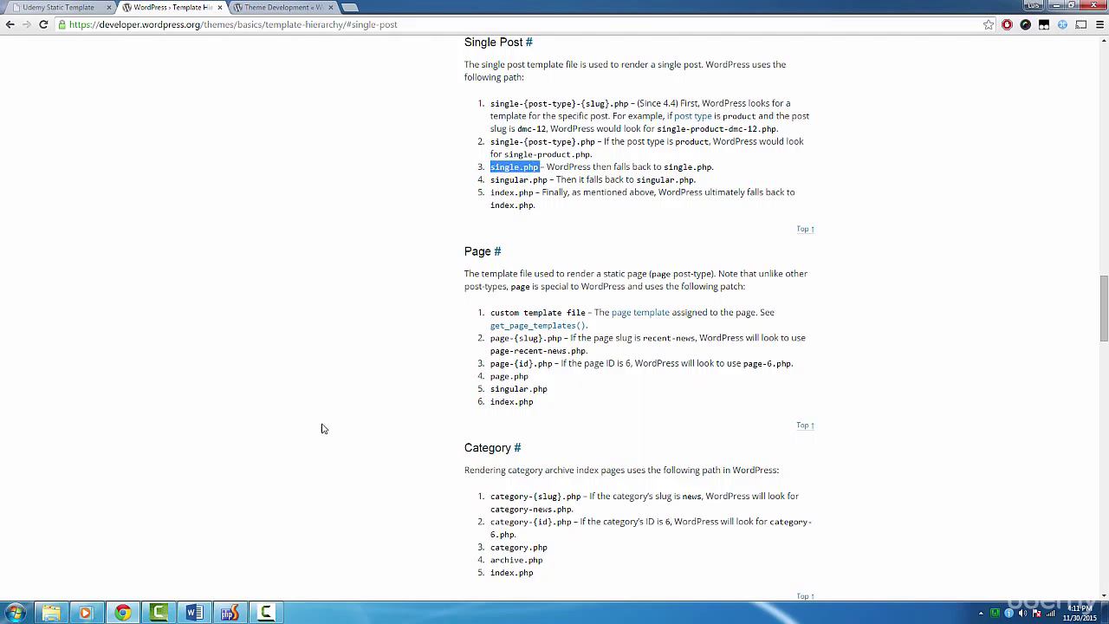
# Switch to PhpStorm and create a new PHP file named single in the udemy theme folder.
pyautogui.click(232, 613)
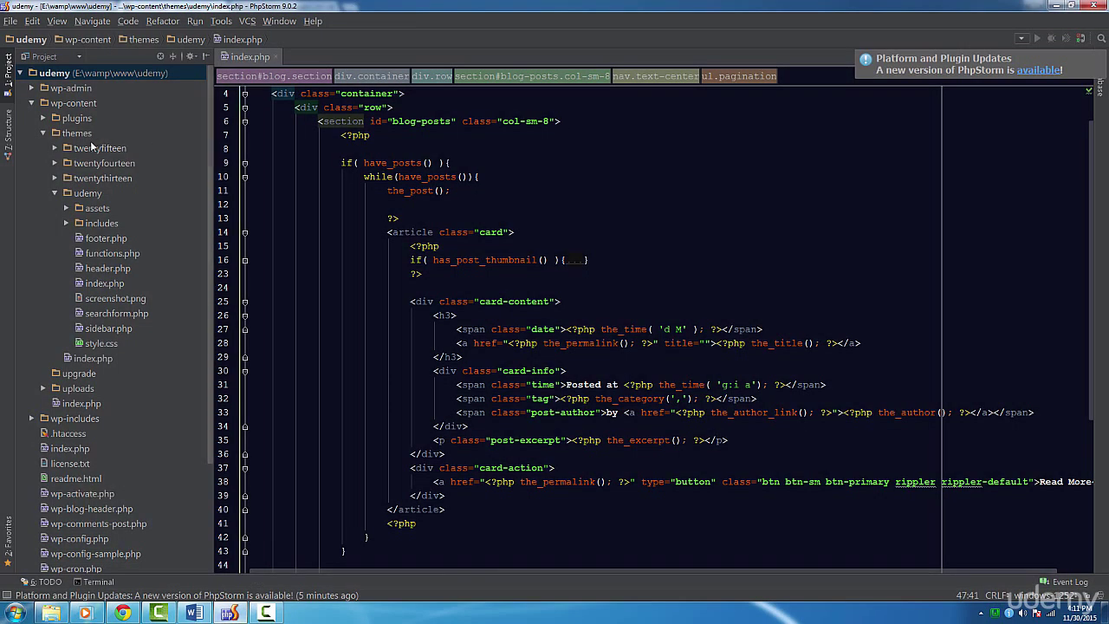
pyautogui.rightClick(98, 193)
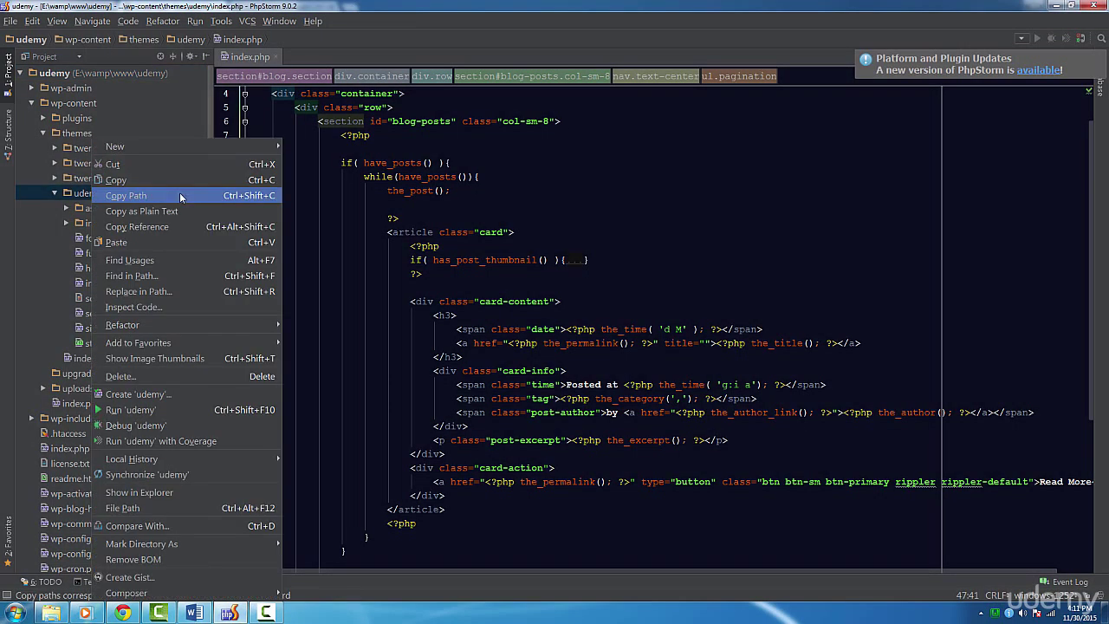
pyautogui.moveTo(217, 149)
pyautogui.click(314, 176)
pyautogui.write('single')
pyautogui.press('Return')
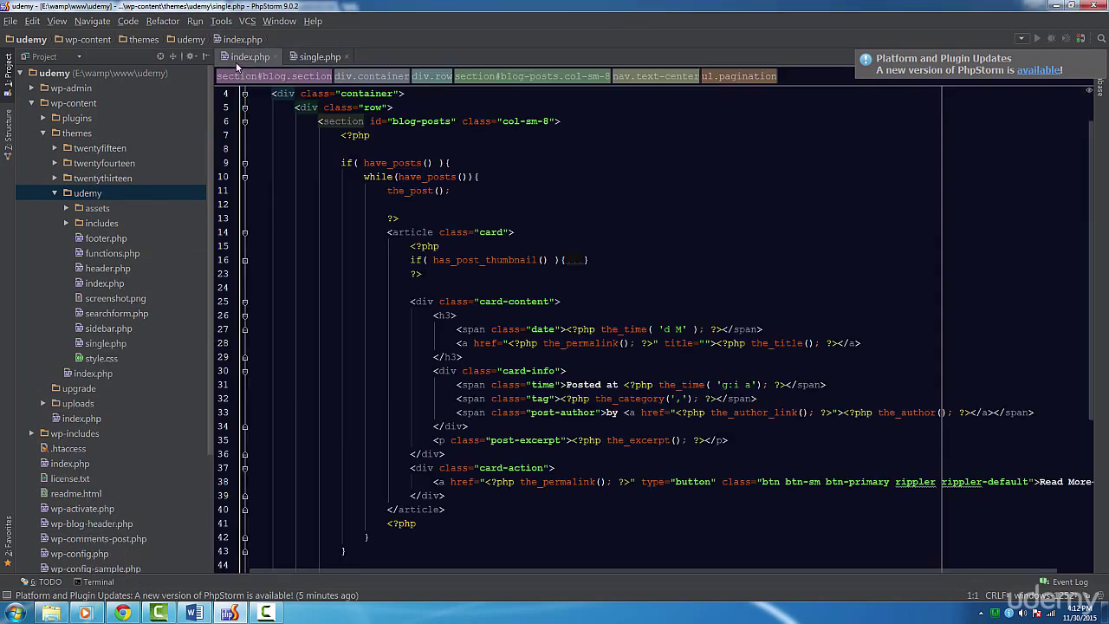
# Copy the entire contents of index.php into single.php.
pyautogui.click(236, 58)
pyautogui.click(320, 56)
pyautogui.hotkey('ctrl', 'a')
pyautogui.hotkey('ctrl', 'v')
pyautogui.scroll(4, 650, 329)
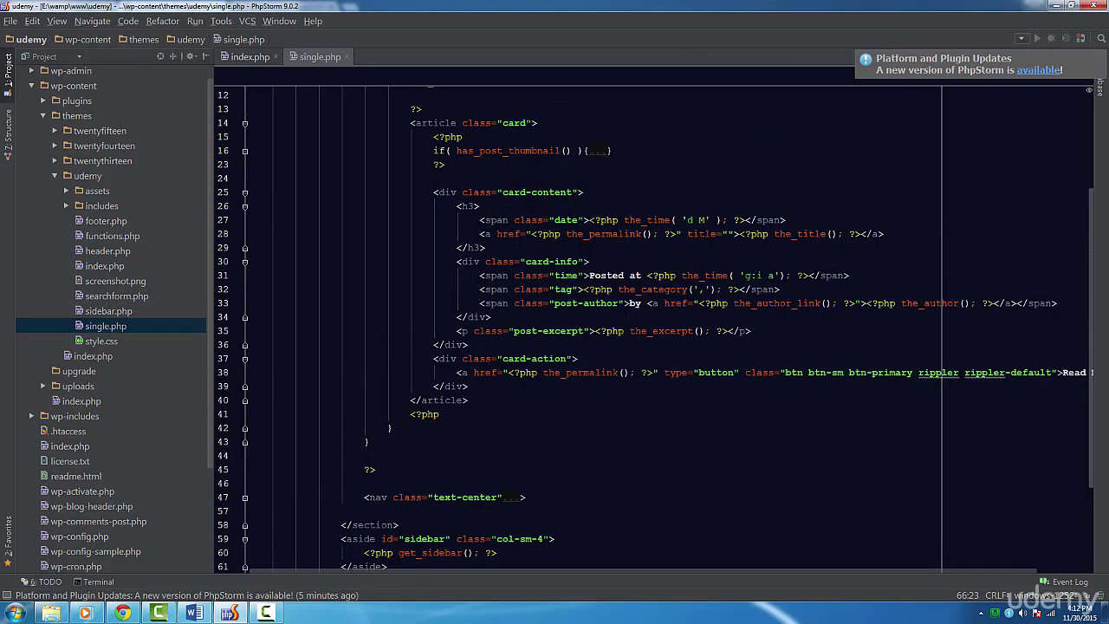
# Delete the card-action div with its read-more link and the post-excerpt paragraph from the article in single.php.
pyautogui.moveTo(472, 386); pyautogui.dragTo(469, 344)
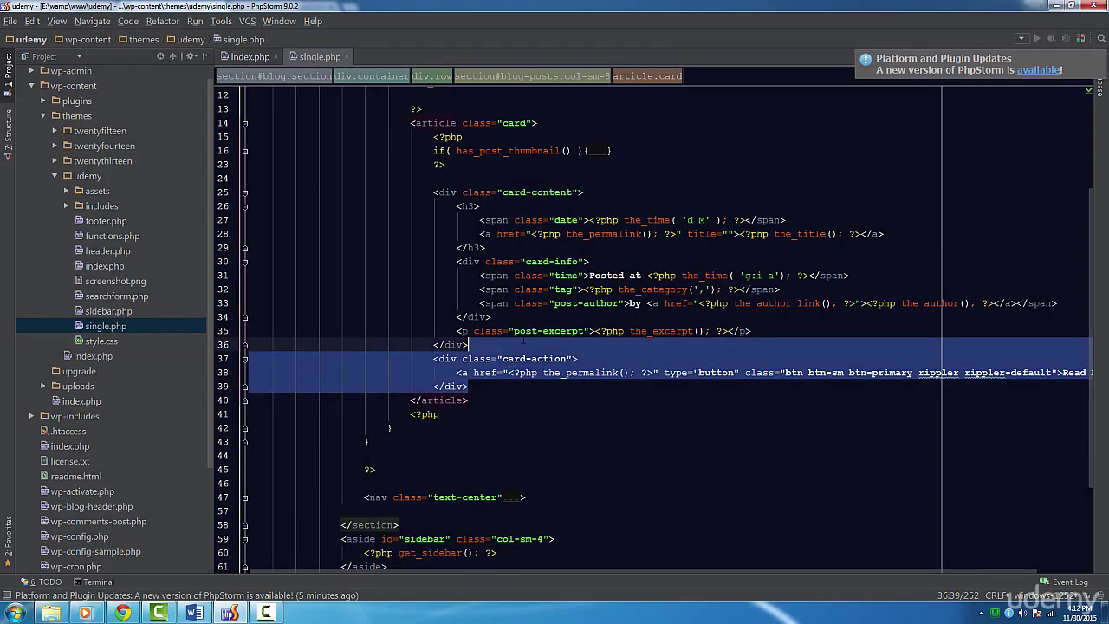
pyautogui.press('Delete')
pyautogui.tripleClick(531, 330)
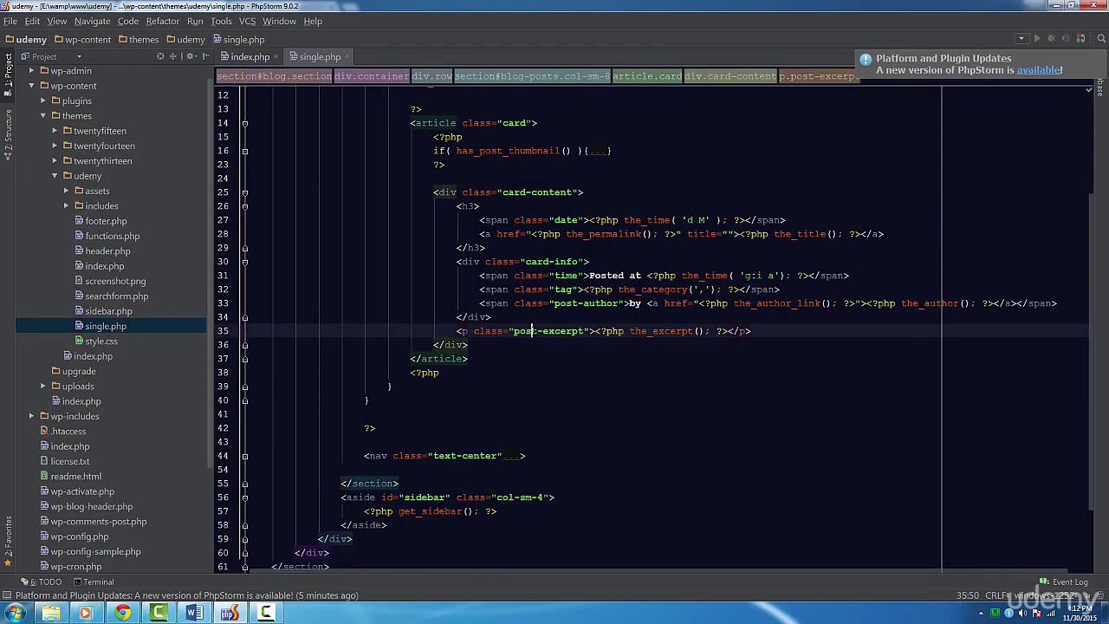
pyautogui.press('Delete')
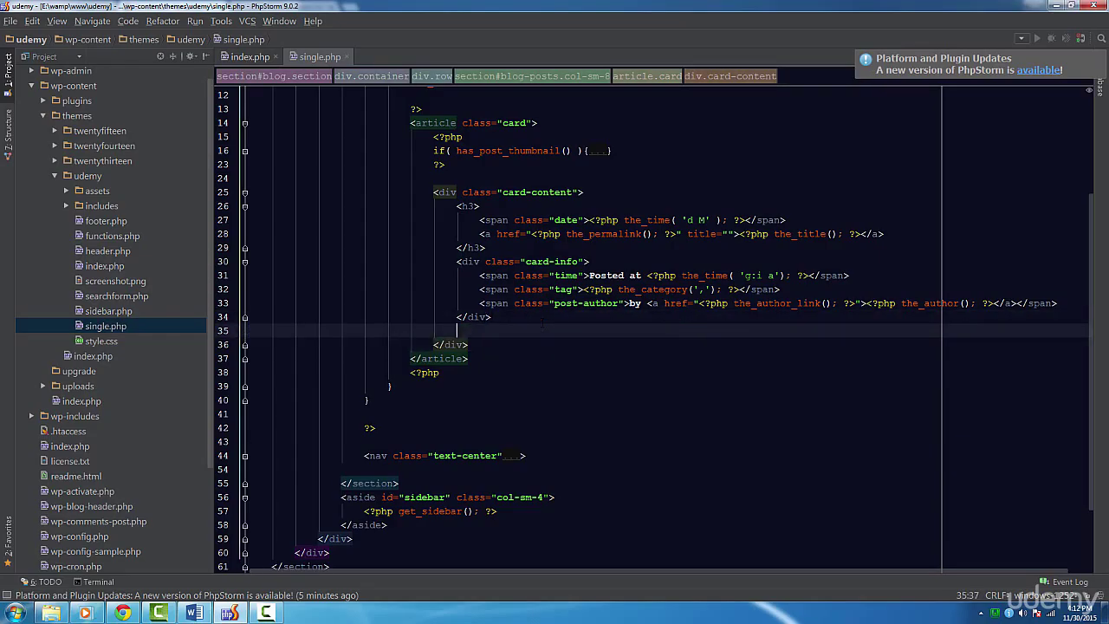
# Below the card-info div, add <?php the_content(); ?> and, on its own line, <?php the_tags(); ?>.
pyautogui.write('<?php the_content(); ?>')
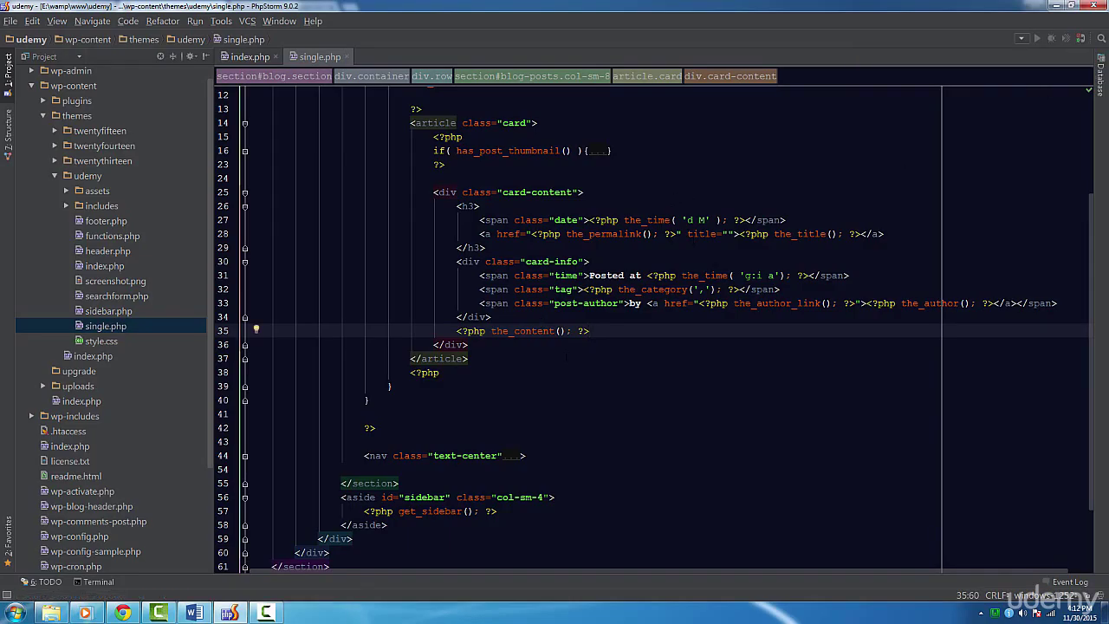
pyautogui.press('Return')
pyautogui.write('<')
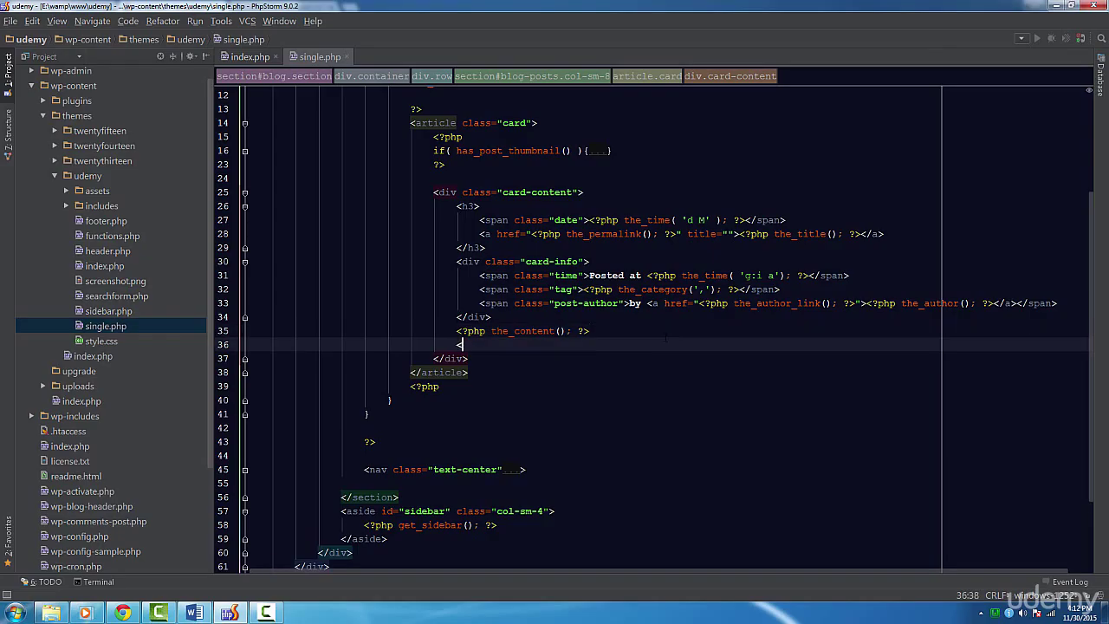
pyautogui.write('?php the_tags(); ?>')
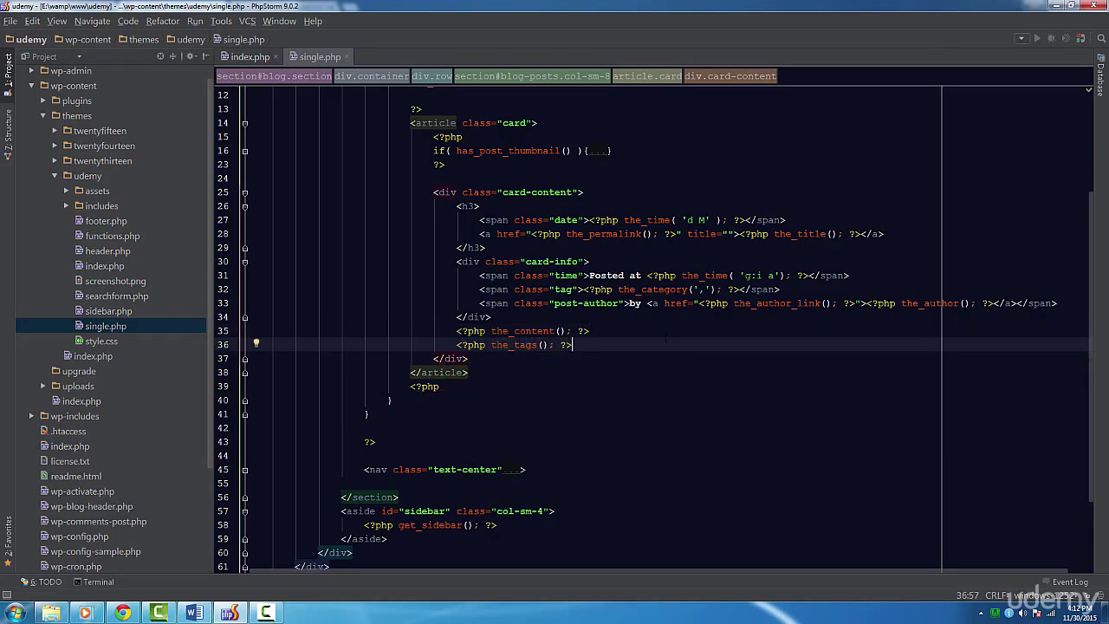
# Switch to Chrome, reload the single post page and look through its full content.
pyautogui.hotkey('alt', 'Tab')
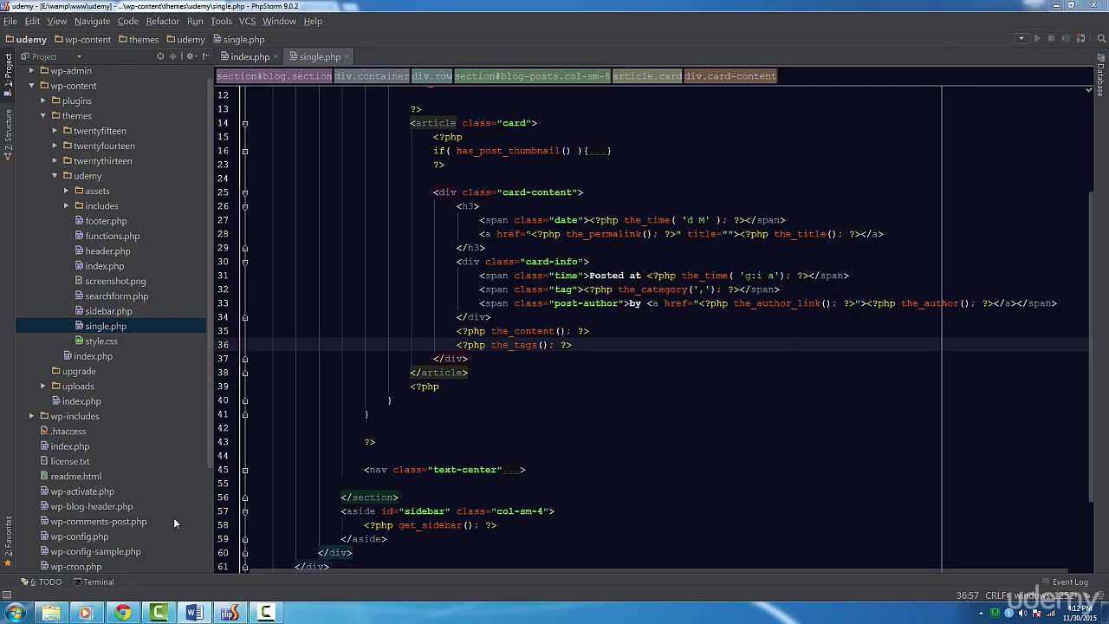
pyautogui.click(123, 613)
pyautogui.click(78, 7)
pyautogui.press('F5')
pyautogui.scroll(-5, 161, 278)
pyautogui.scroll(-8, 164, 279)
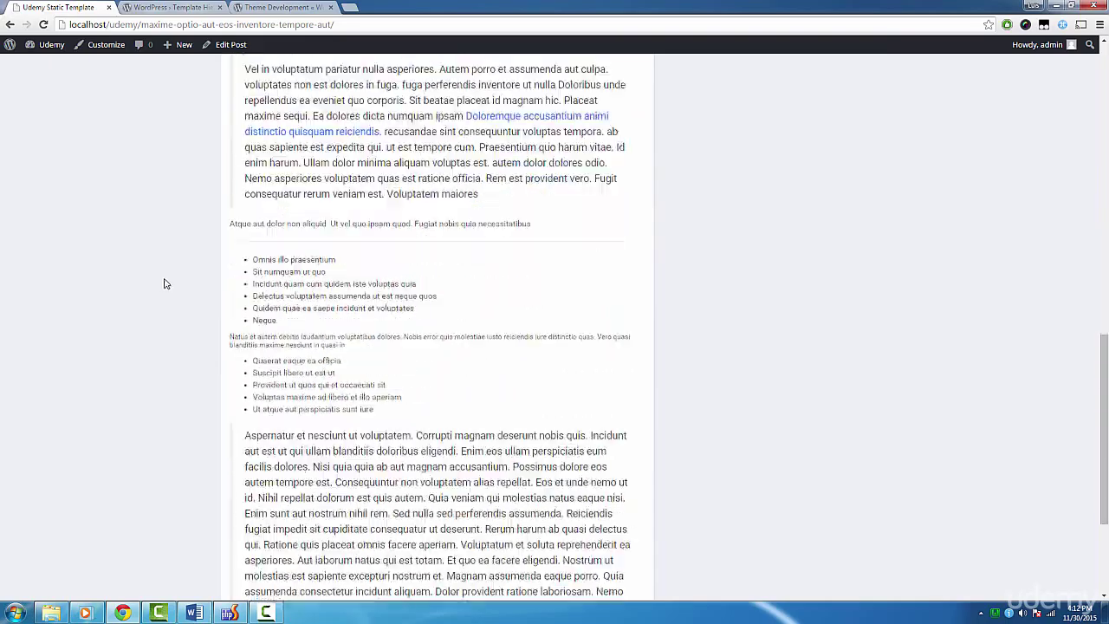
pyautogui.scroll(11, 165, 281)
pyautogui.scroll(2, 297, 243)
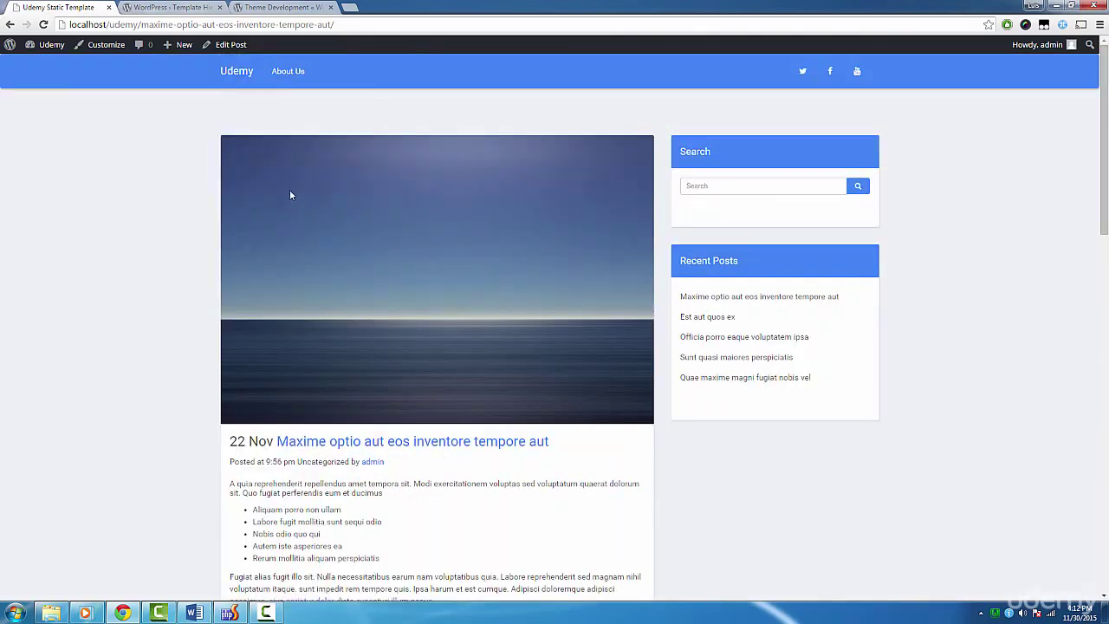
# Open the post for editing, add the tag "test" and update the post.
pyautogui.click(234, 45)
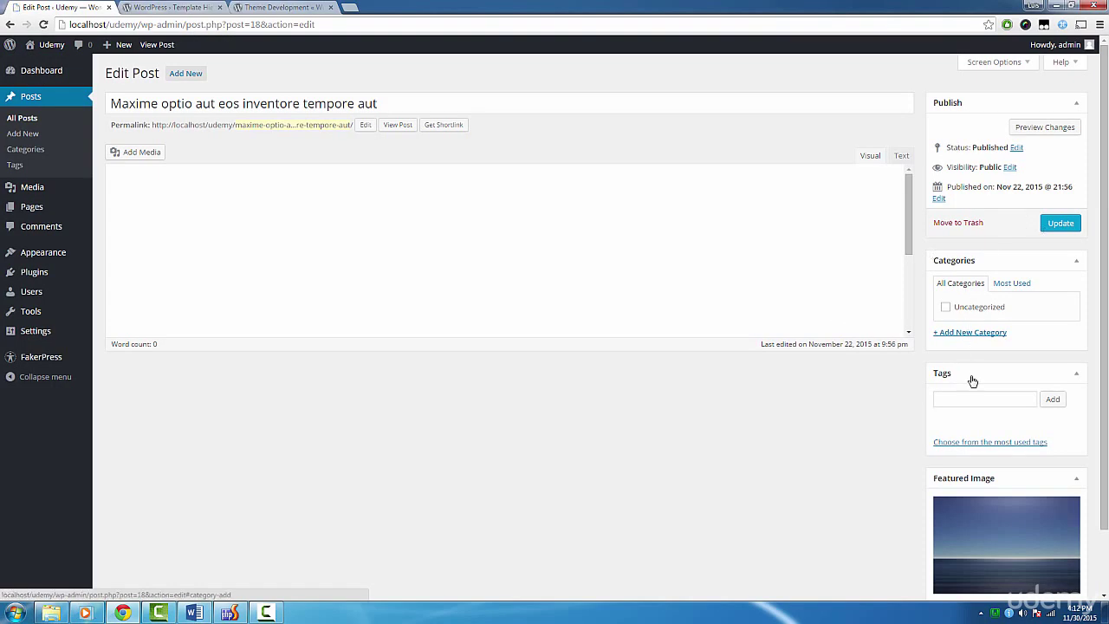
pyautogui.click(972, 398)
pyautogui.write('test')
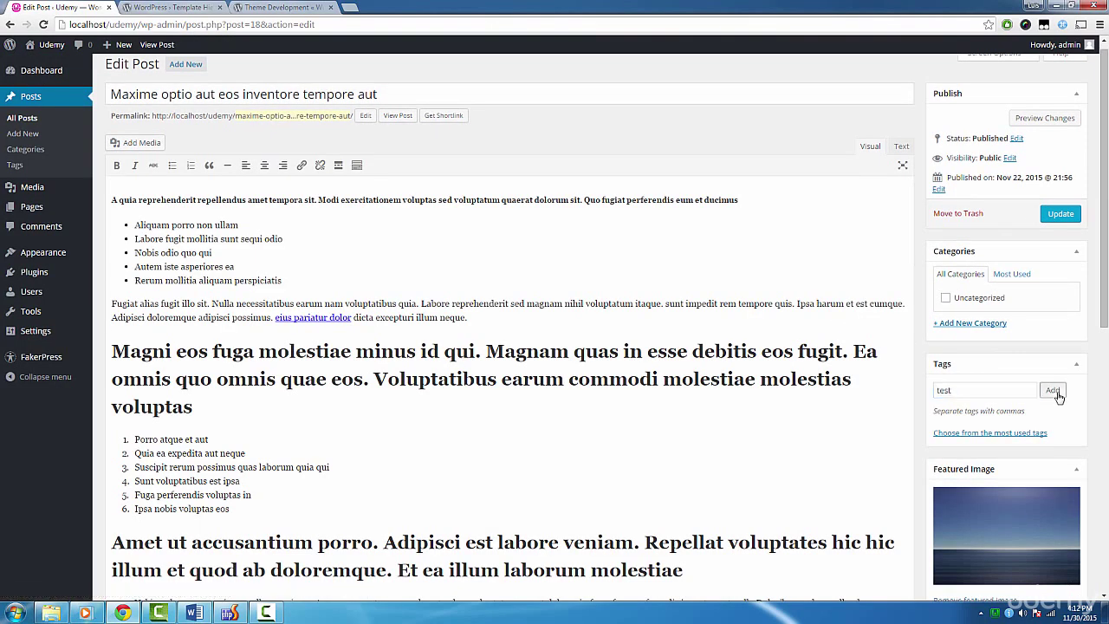
pyautogui.click(1052, 390)
pyautogui.click(1060, 214)
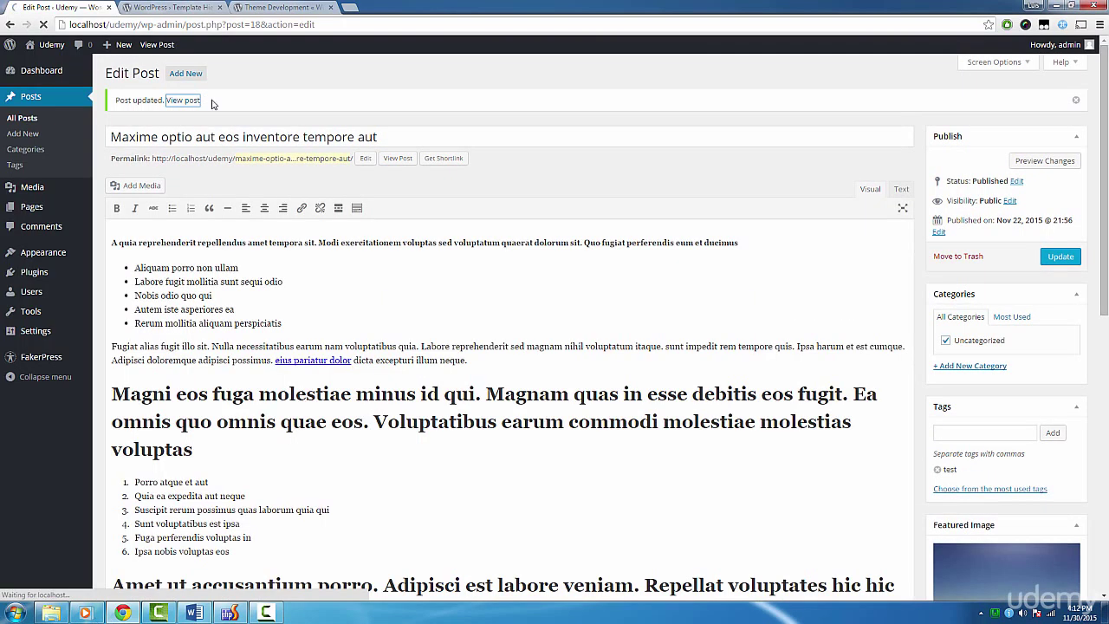
# View the updated post and check the tags line at the end of its content.
pyautogui.click(214, 102)
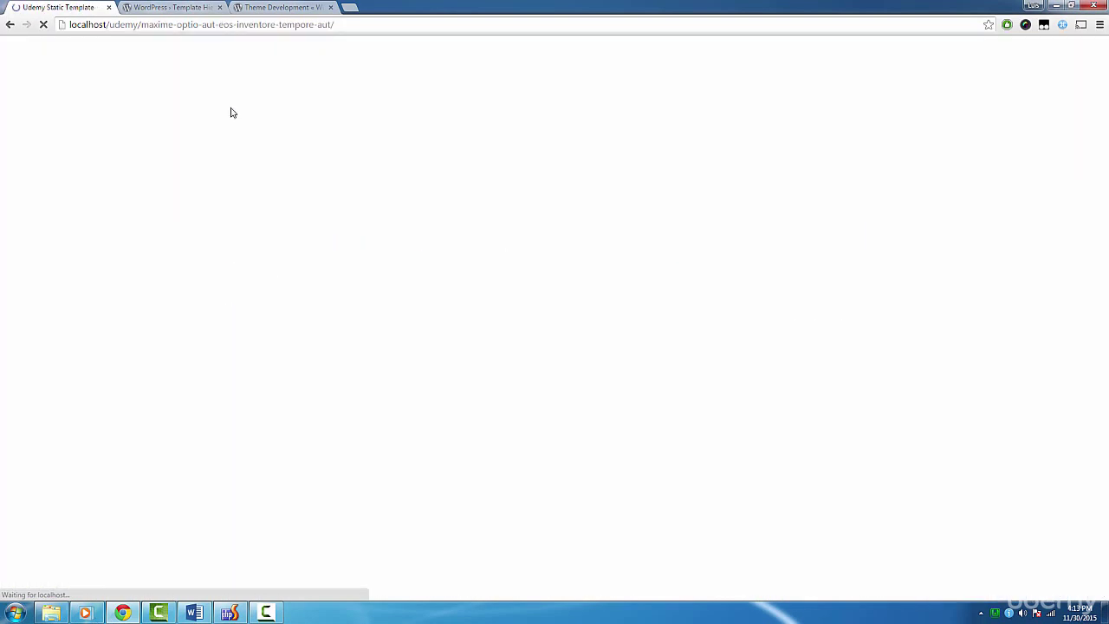
pyautogui.scroll(-15, 797, 364)
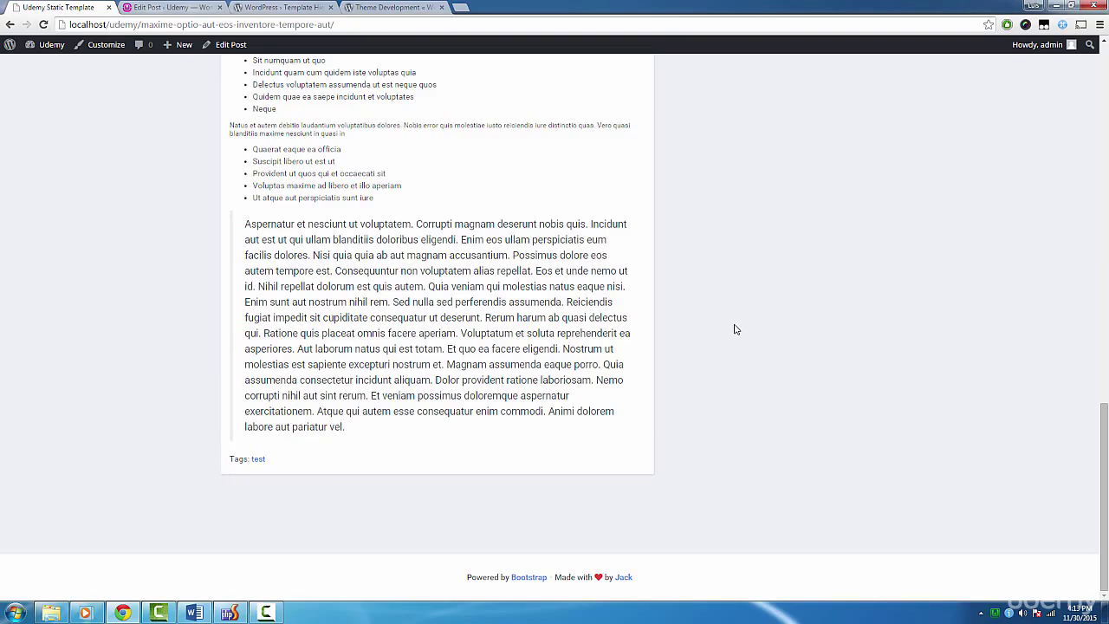
pyautogui.moveTo(265, 460); pyautogui.dragTo(229, 459)
pyautogui.click(253, 439)
# Open the Single Post (single.php) section of the Codex Theme Development checklist and read its requirements.
pyautogui.click(400, 7)
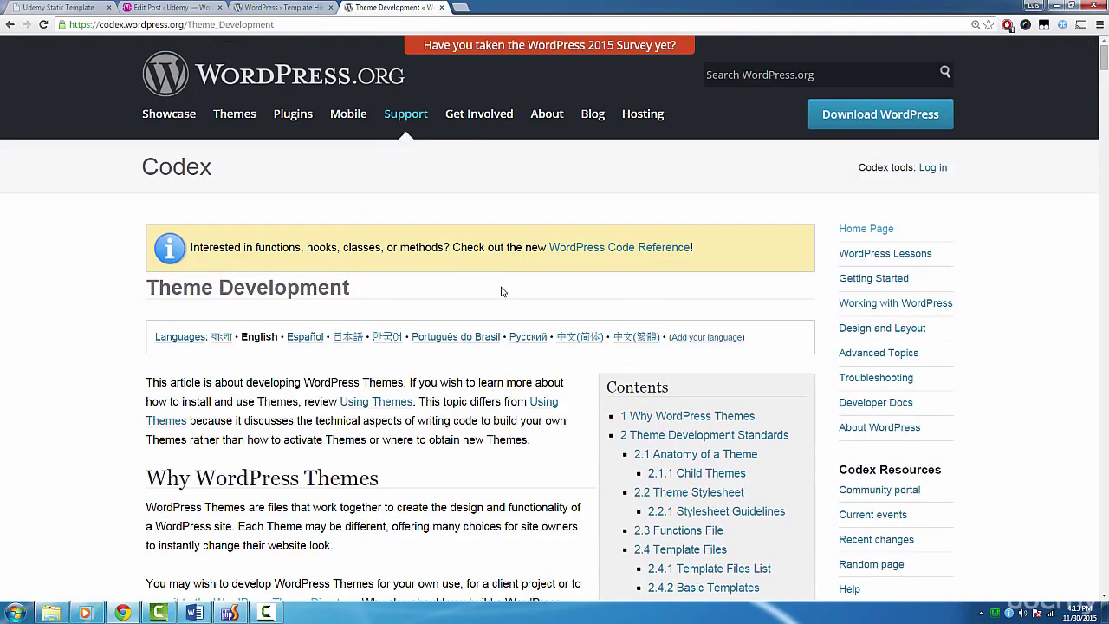
pyautogui.scroll(-7, 500, 286)
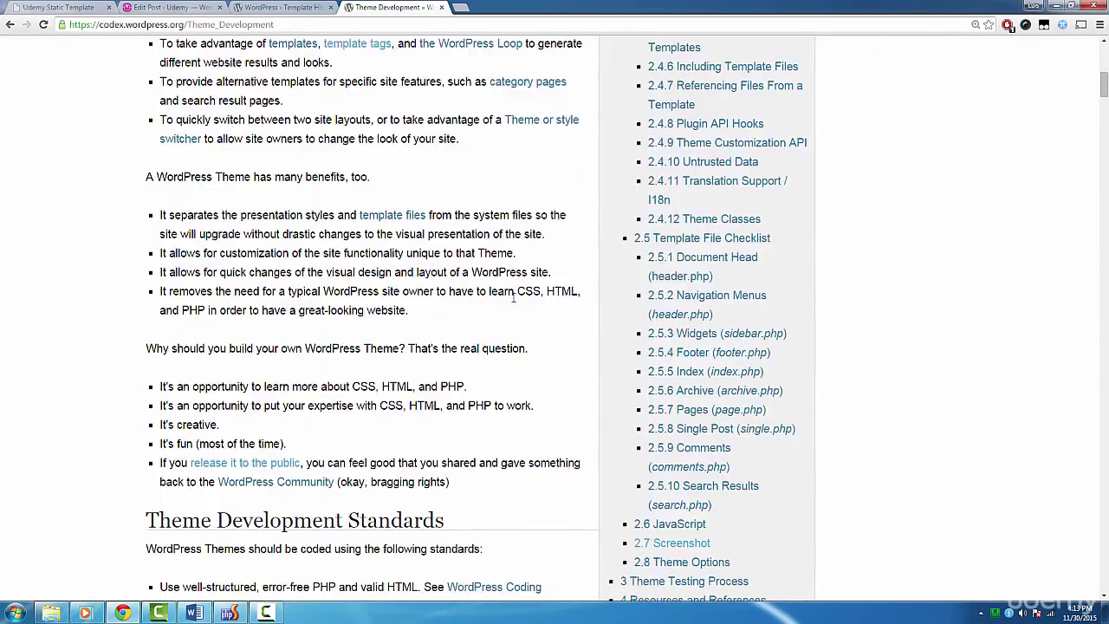
pyautogui.scroll(-1, 524, 324)
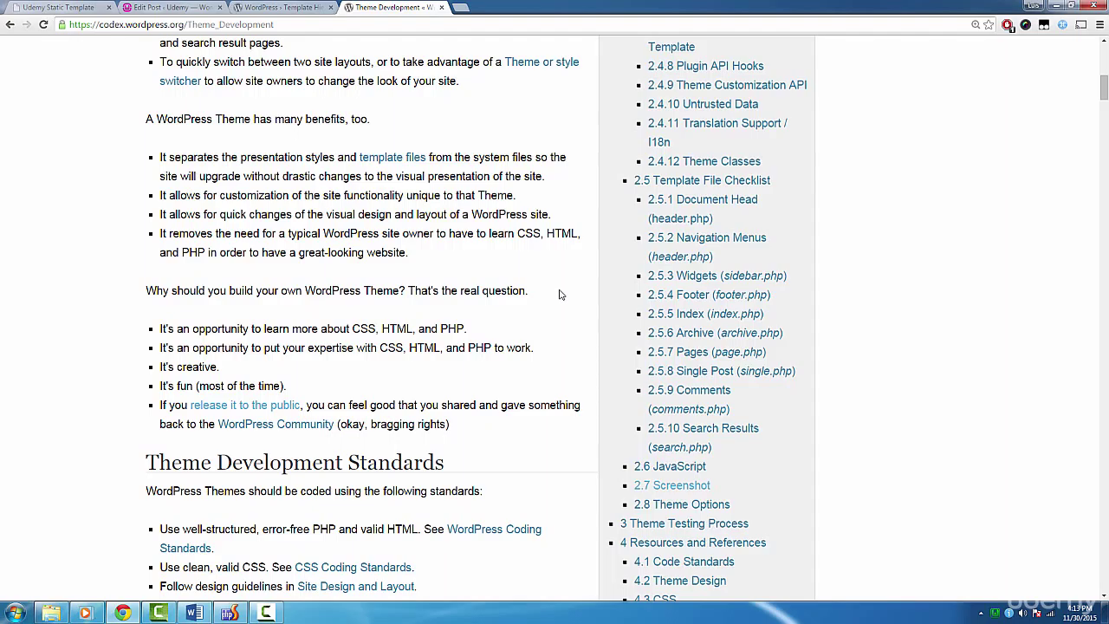
pyautogui.click(726, 374)
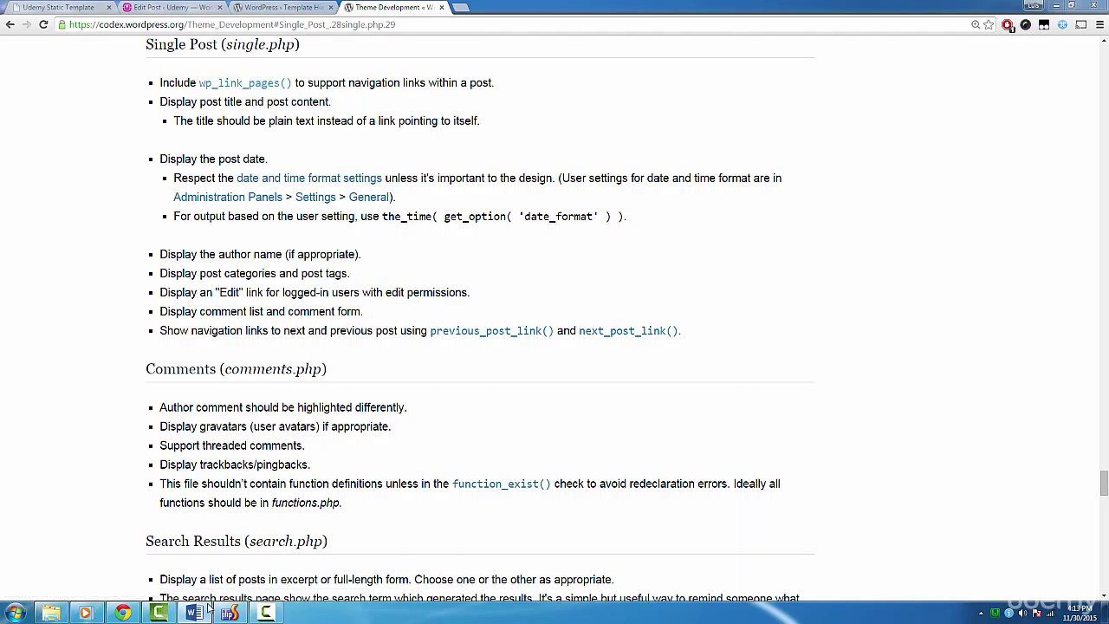
pyautogui.moveTo(228, 613)
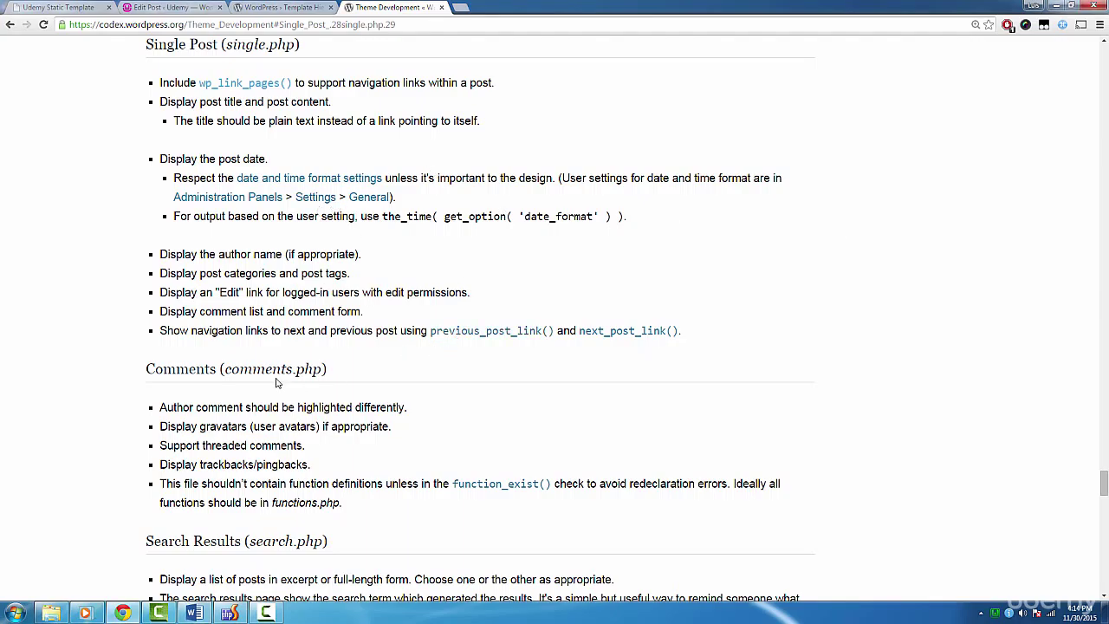
# In the post's Text editor, insert <!--nextpage--> after the ordered list's closing </ol> tag and update the post.
pyautogui.click(170, 7)
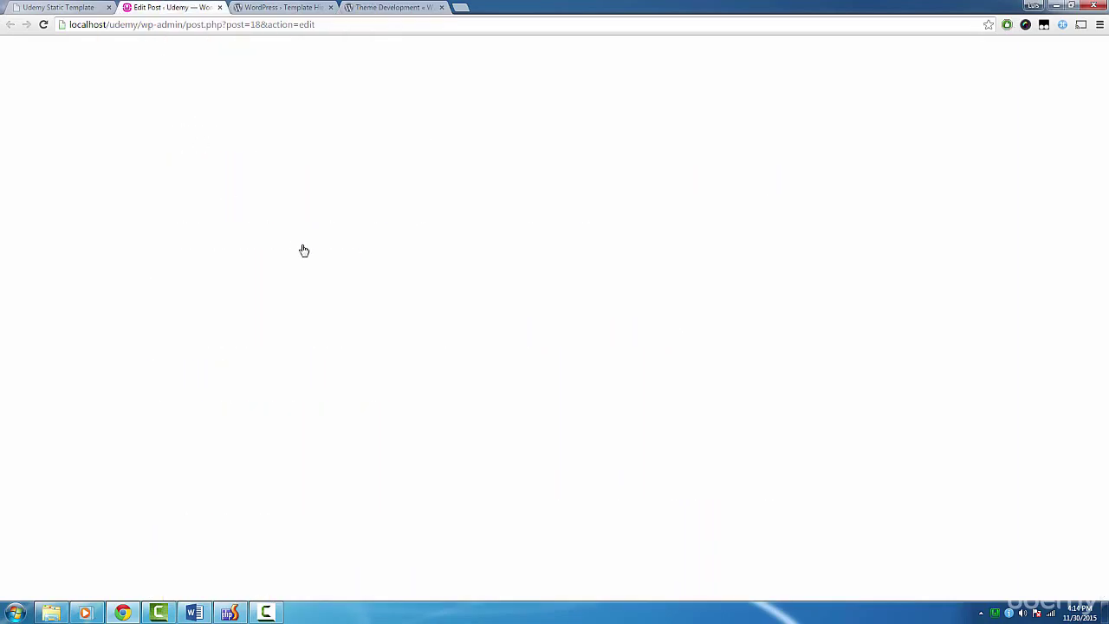
pyautogui.scroll(-2, 325, 333)
pyautogui.scroll(2, 327, 333)
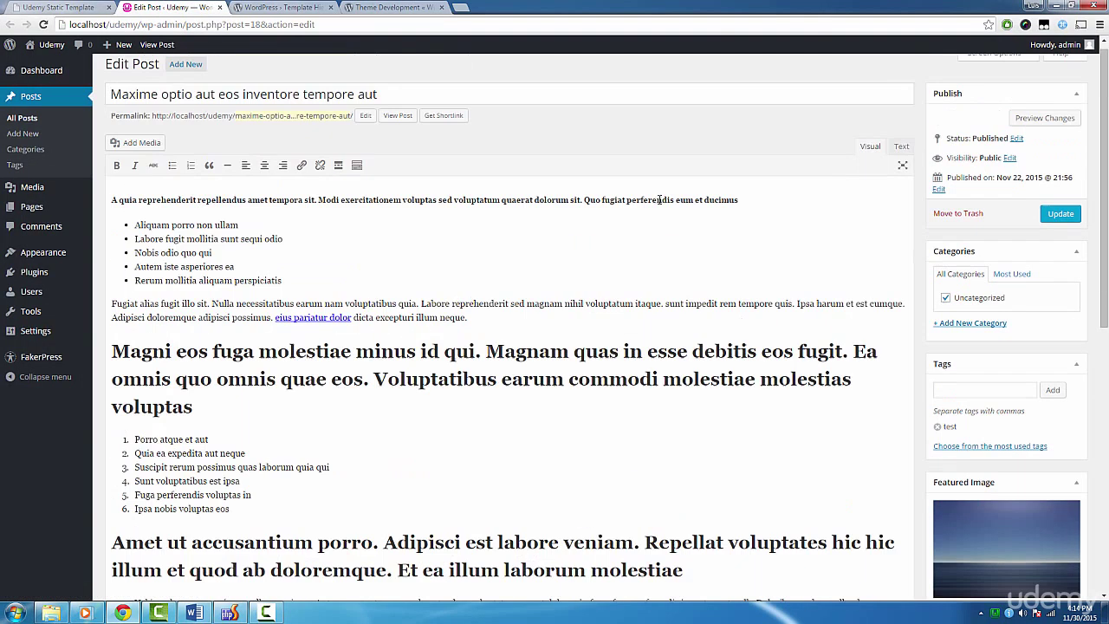
pyautogui.click(901, 146)
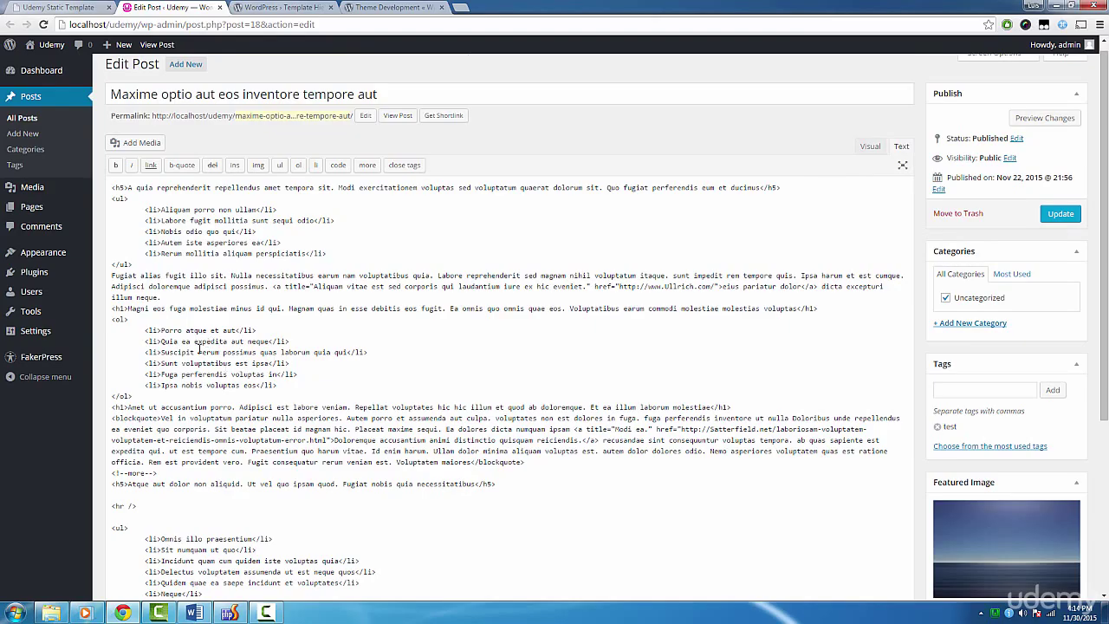
pyautogui.click(164, 392)
pyautogui.press('Return')
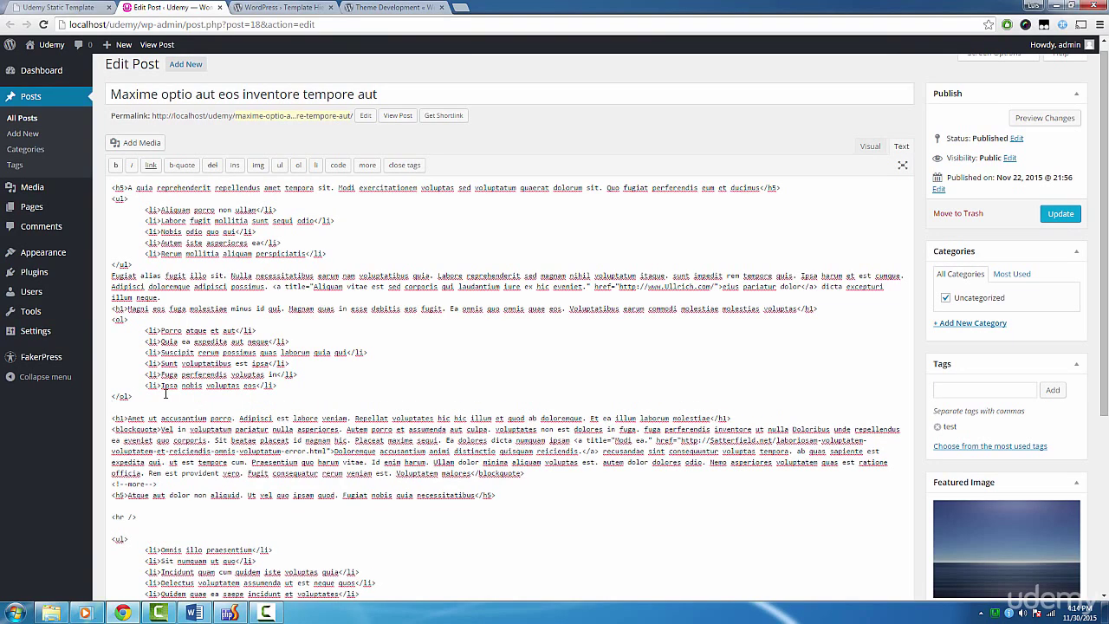
pyautogui.write('<h')
pyautogui.write('--nextpage-')
pyautogui.click(1058, 215)
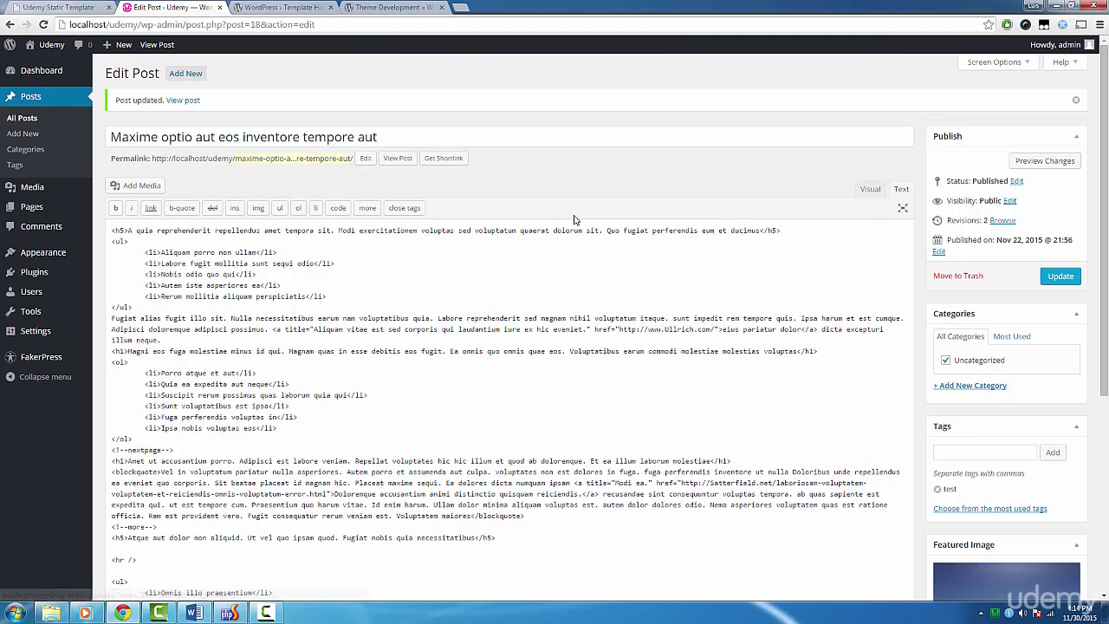
# Reload the post page to examine how the split content ends, and return to single.php in PhpStorm.
pyautogui.click(70, 7)
pyautogui.press('F5')
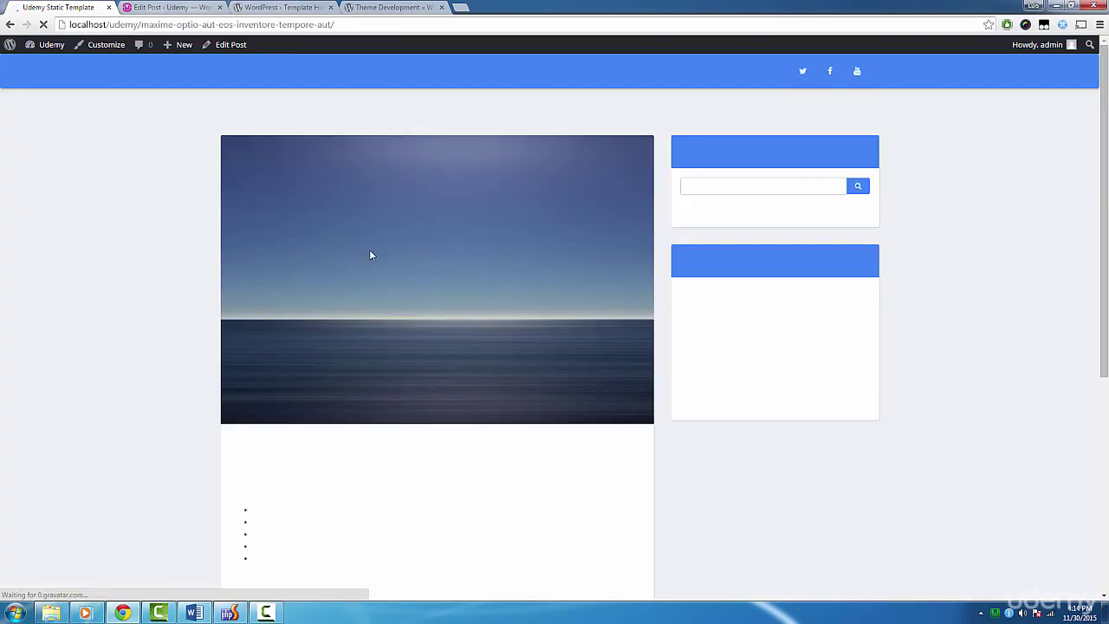
pyautogui.scroll(-3, 371, 255)
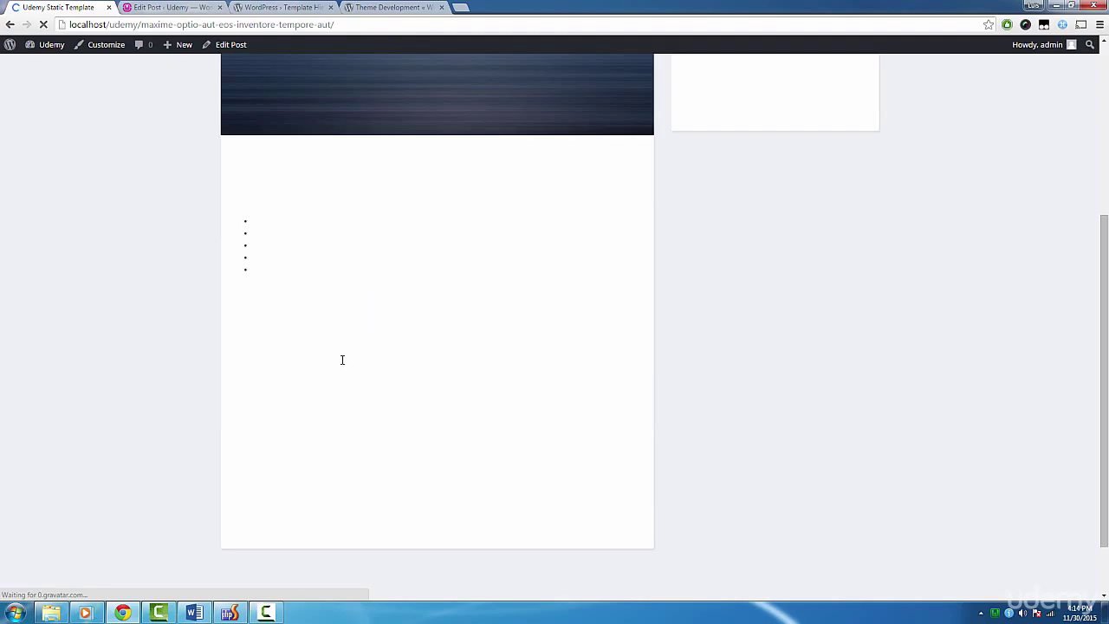
pyautogui.scroll(-2, 309, 471)
pyautogui.click(230, 613)
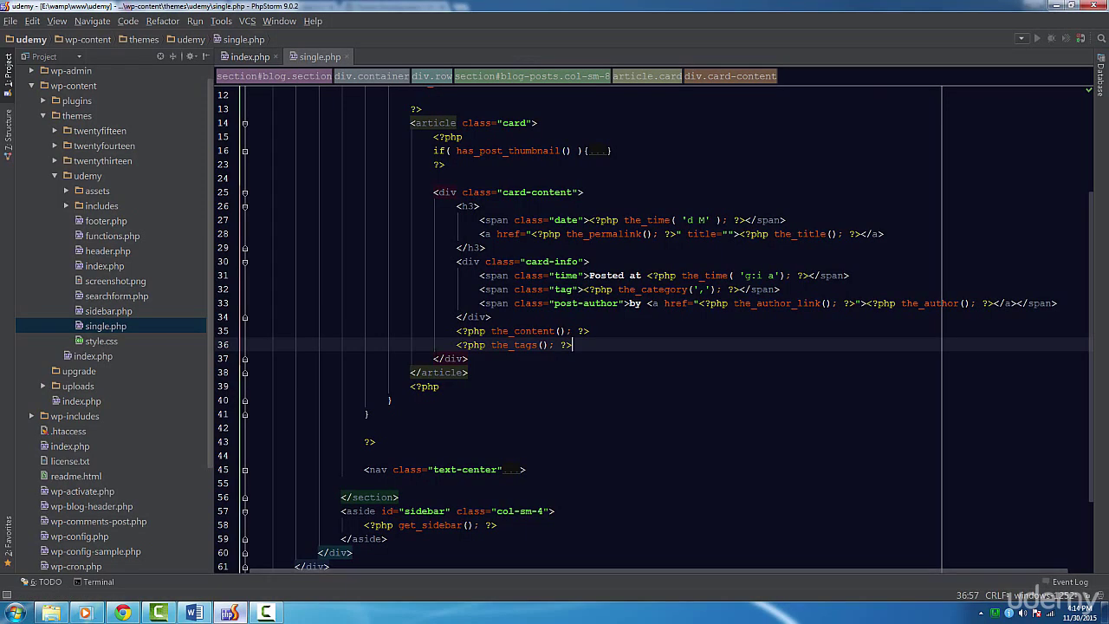
# Add a <?php wp_link_pages(); ?> call between the_content() and the_tags() in single.php and reload the post in Chrome.
pyautogui.click(618, 330)
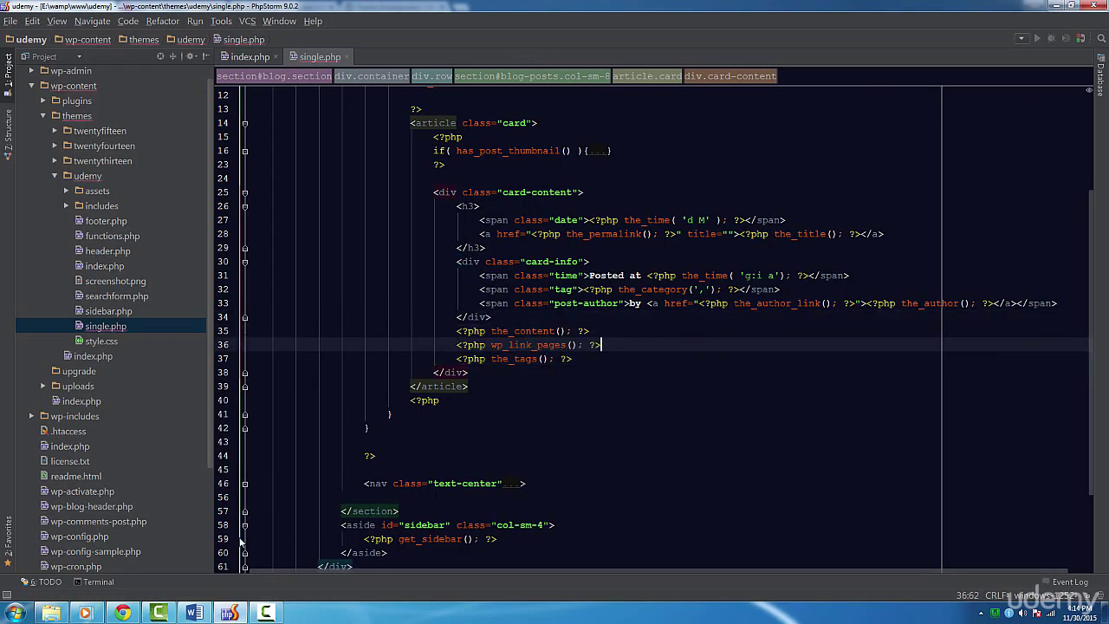
pyautogui.click(125, 614)
pyautogui.press('F5')
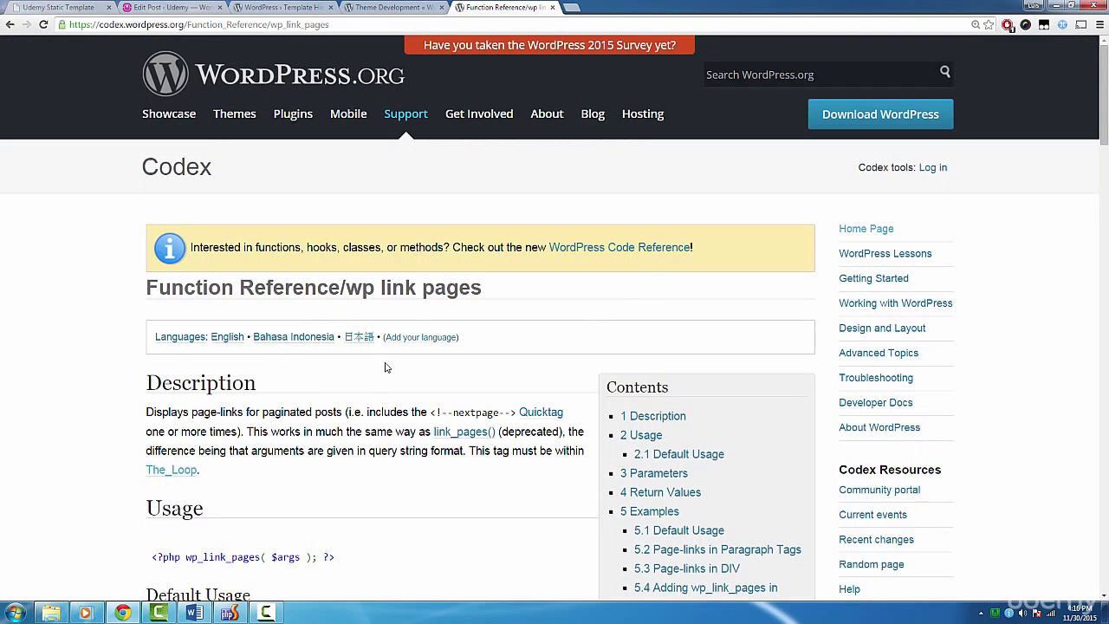
# Read the default usage and parameters in the Codex wp_link_pages reference and copy the default arguments array.
pyautogui.scroll(-2, 386, 368)
pyautogui.scroll(-1, 387, 367)
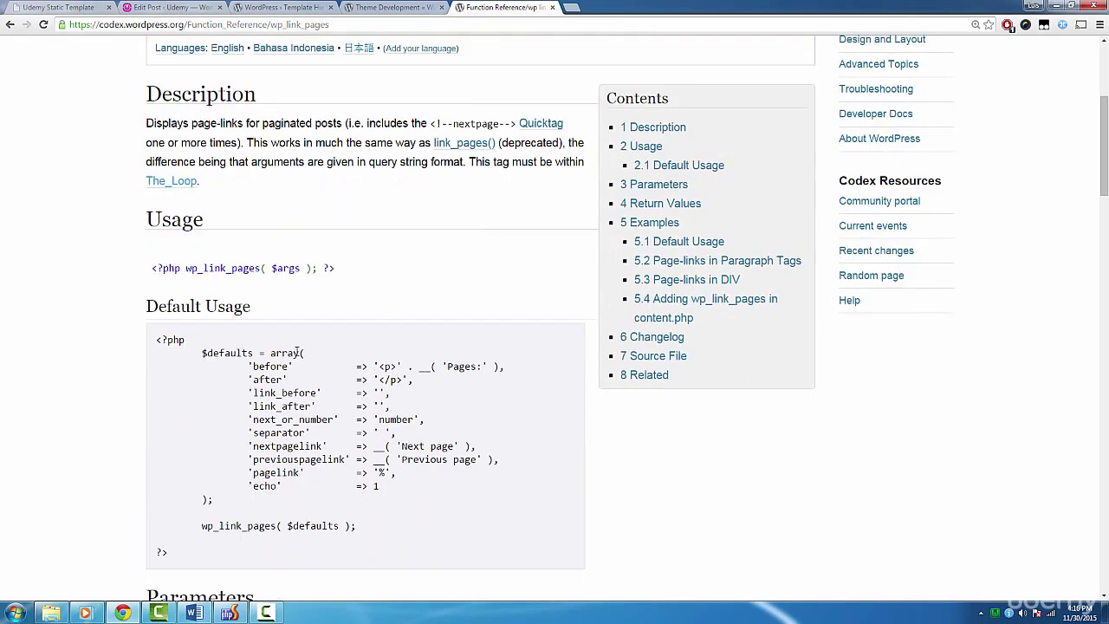
pyautogui.scroll(-3, 319, 358)
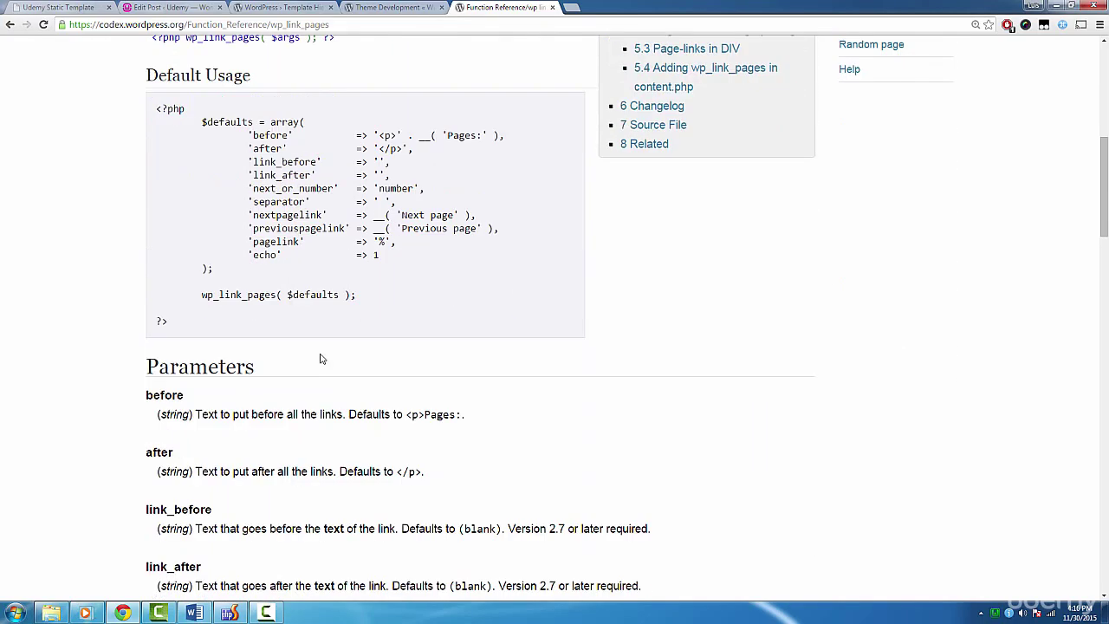
pyautogui.moveTo(234, 414); pyautogui.dragTo(320, 414)
pyautogui.click(322, 360)
pyautogui.scroll(1, 322, 360)
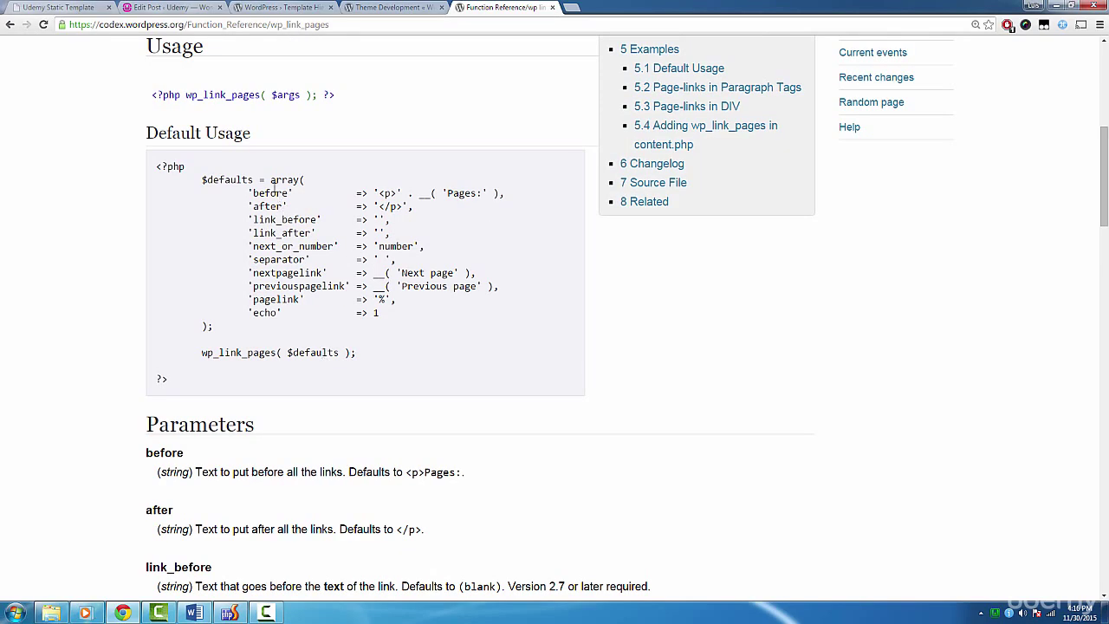
pyautogui.moveTo(270, 180); pyautogui.dragTo(268, 248)
pyautogui.moveTo(270, 179); pyautogui.dragTo(212, 326)
pyautogui.hotkey('ctrl', 'c')
# Switch to PhpStorm, insert the copied array inside wp_link_pages() and delete its entries from 'link_before' through 'echo'.
pyautogui.click(229, 612)
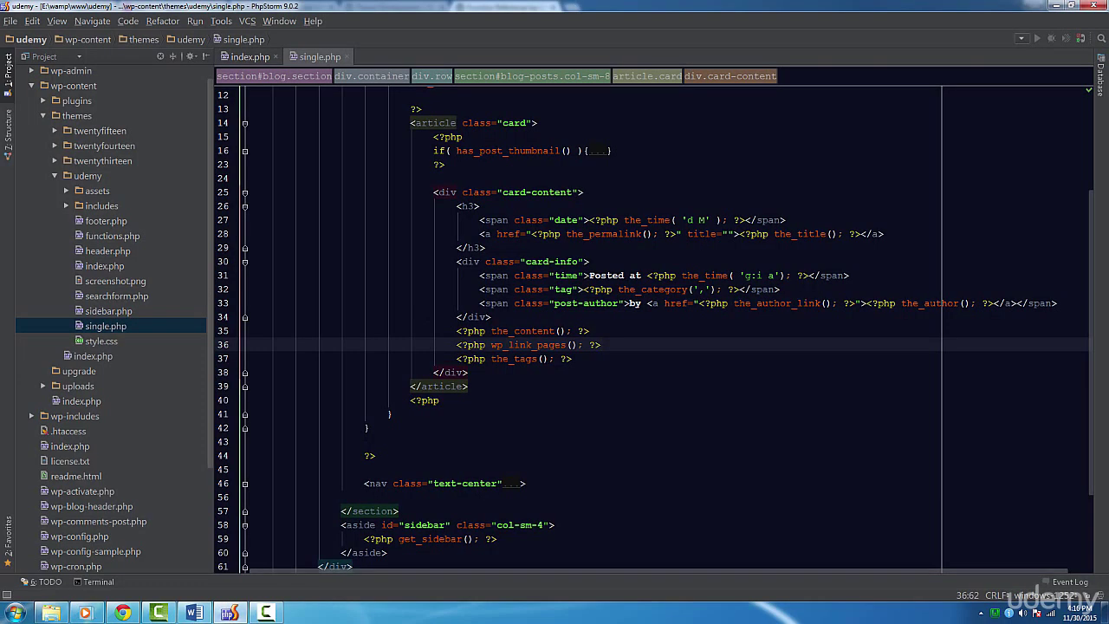
pyautogui.click(572, 345)
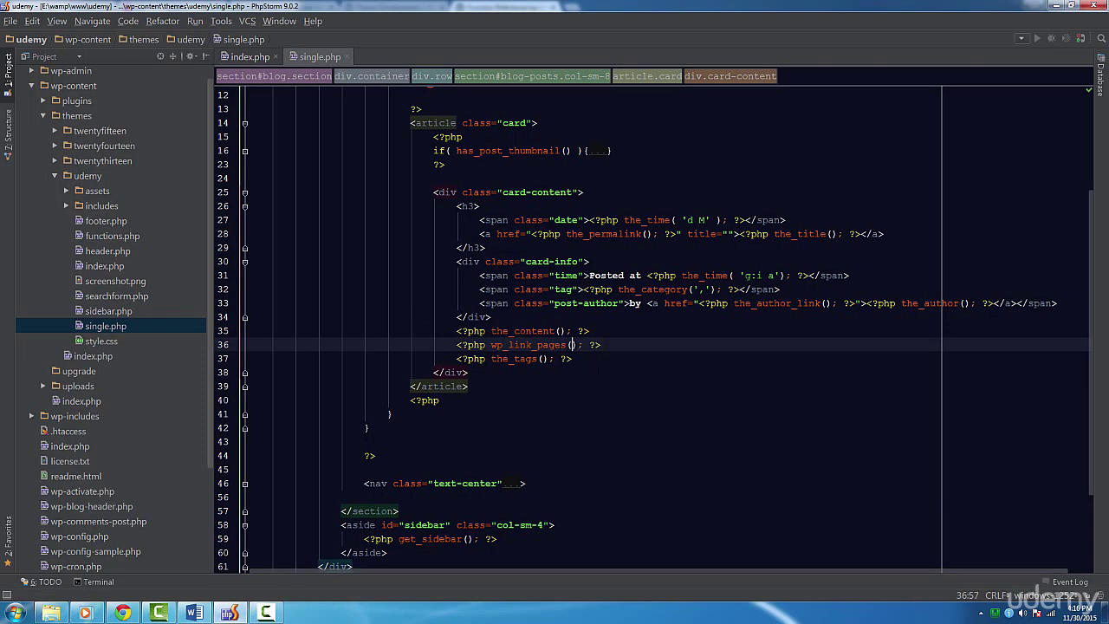
pyautogui.hotkey('ctrl', 'v')
pyautogui.moveTo(624, 483); pyautogui.dragTo(702, 375)
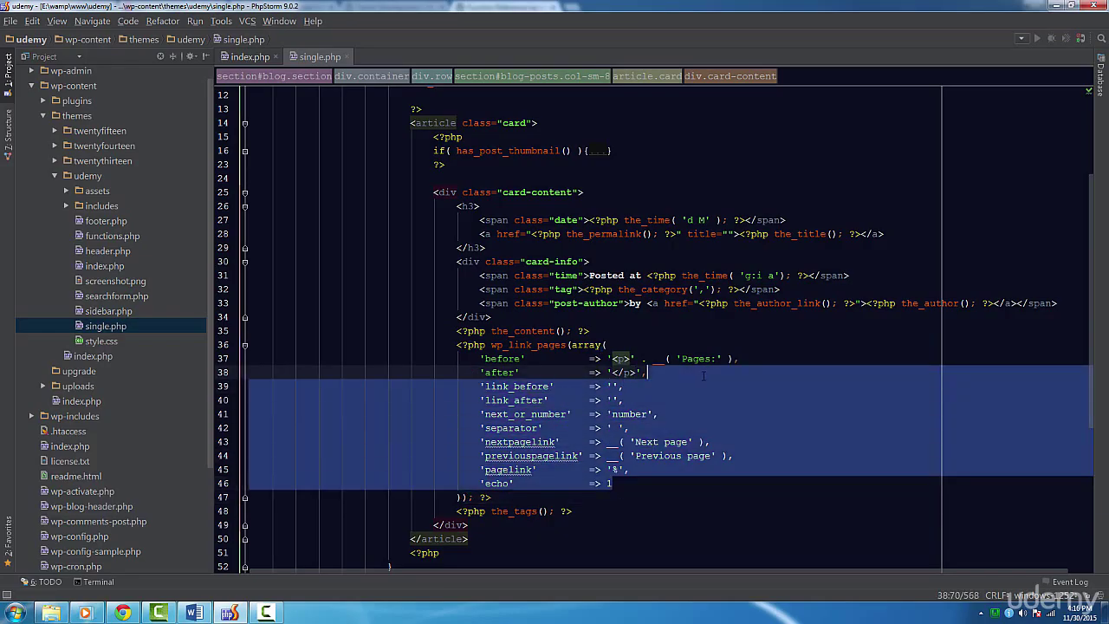
pyautogui.press('BackSpace')
# Add class="text-center" to the 'before' paragraph tag of wp_link_pages() and delete the 'after' entry.
pyautogui.click(624, 359)
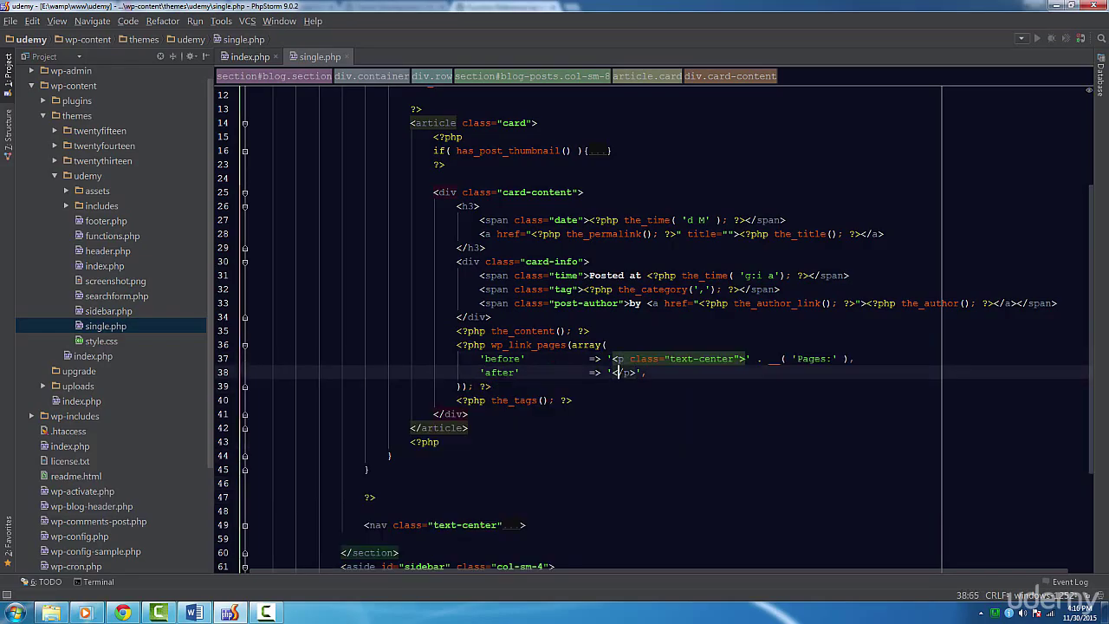
pyautogui.tripleClick(620, 374)
pyautogui.press('BackSpace')
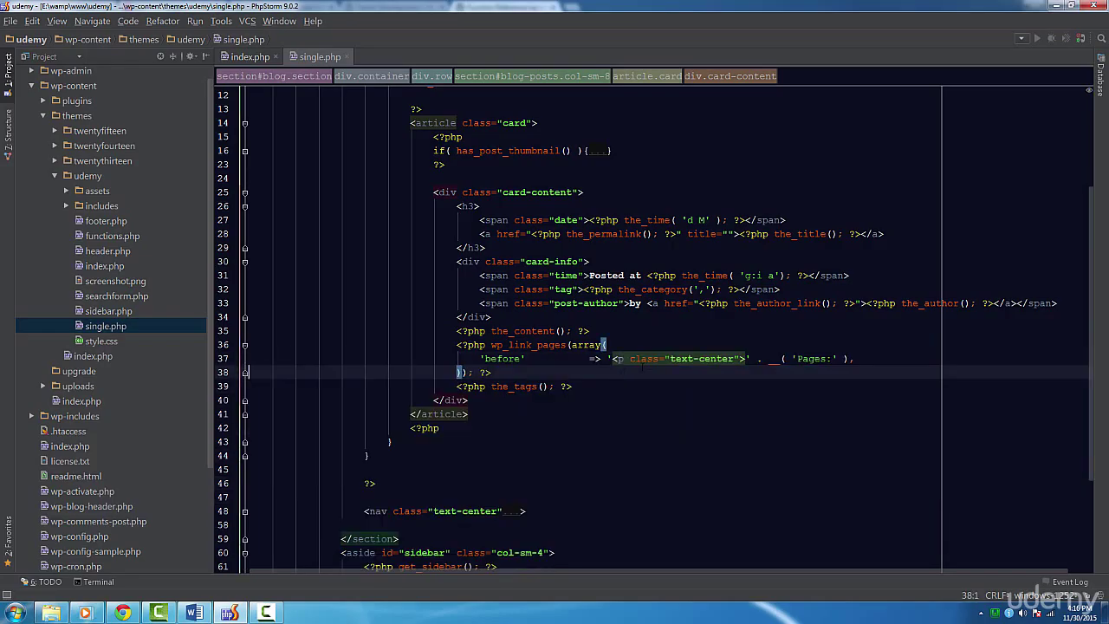
# Switch to Chrome and reload the post to check the page links below its content.
pyautogui.click(122, 612)
pyautogui.click(170, 7)
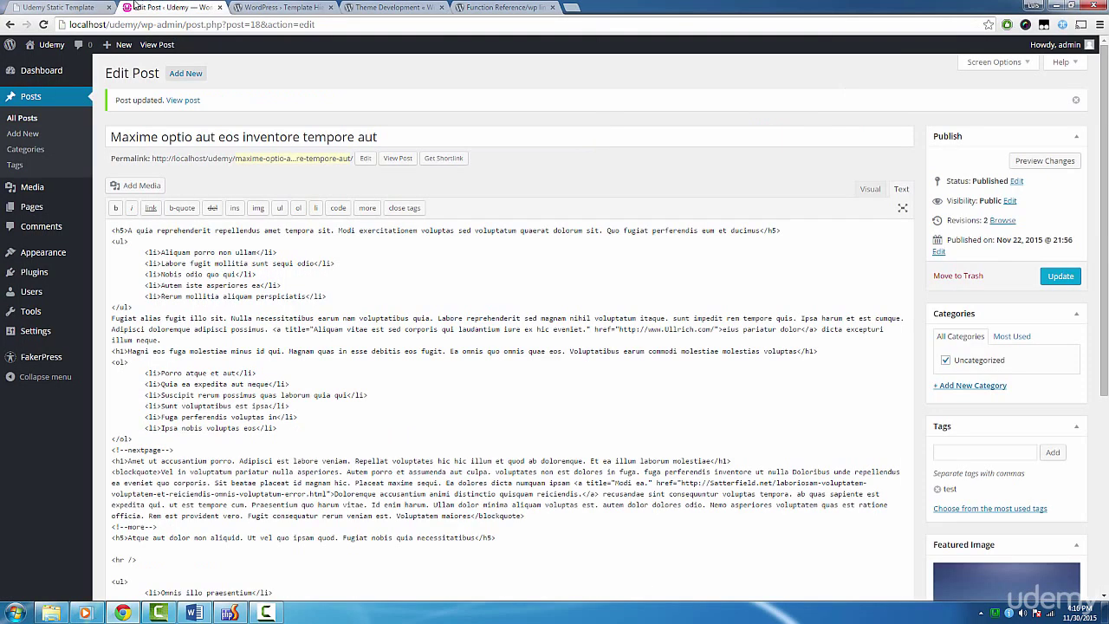
pyautogui.click(56, 7)
pyautogui.press('F5')
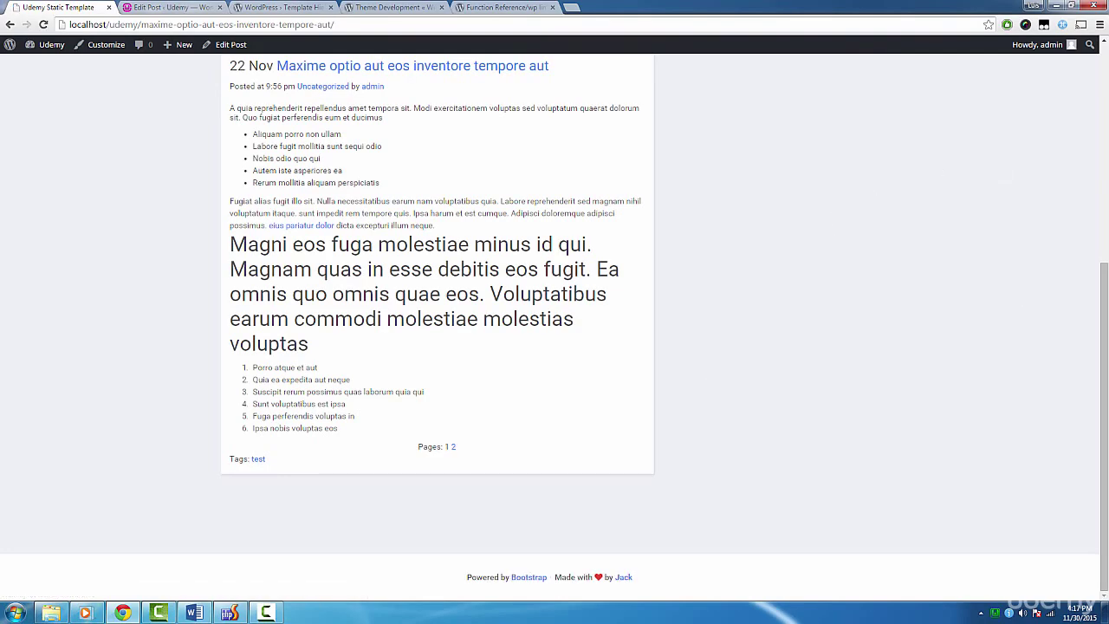
# Compare the post page with the Codex Single Post (single.php) checklist and review the requirement for previous and next post links.
pyautogui.moveTo(390, 7); pyautogui.dragTo(281, 7)
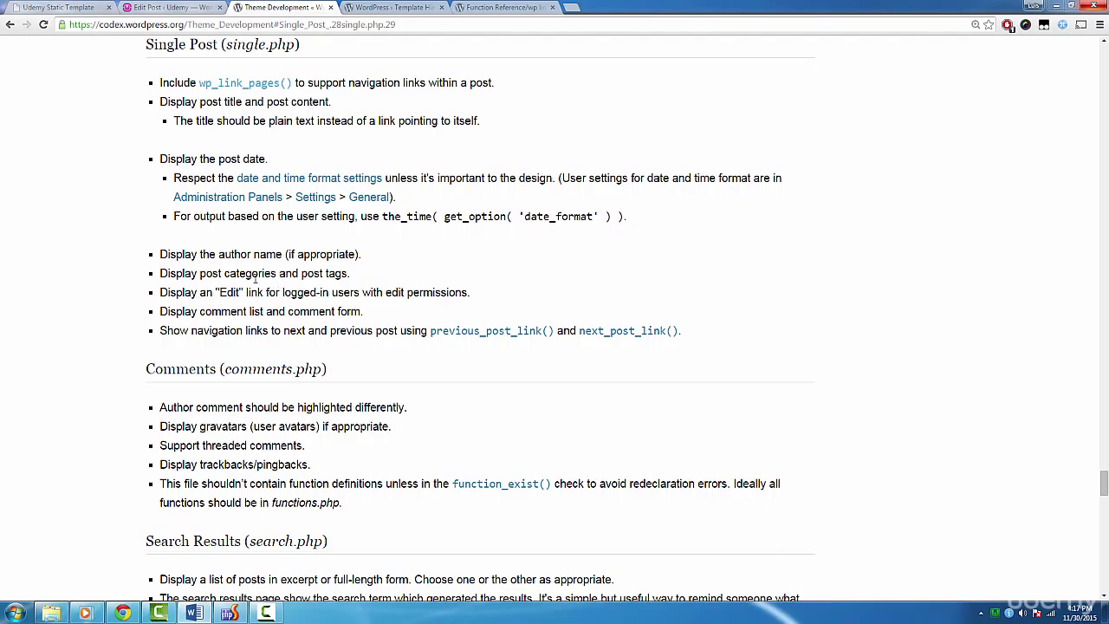
pyautogui.click(76, 7)
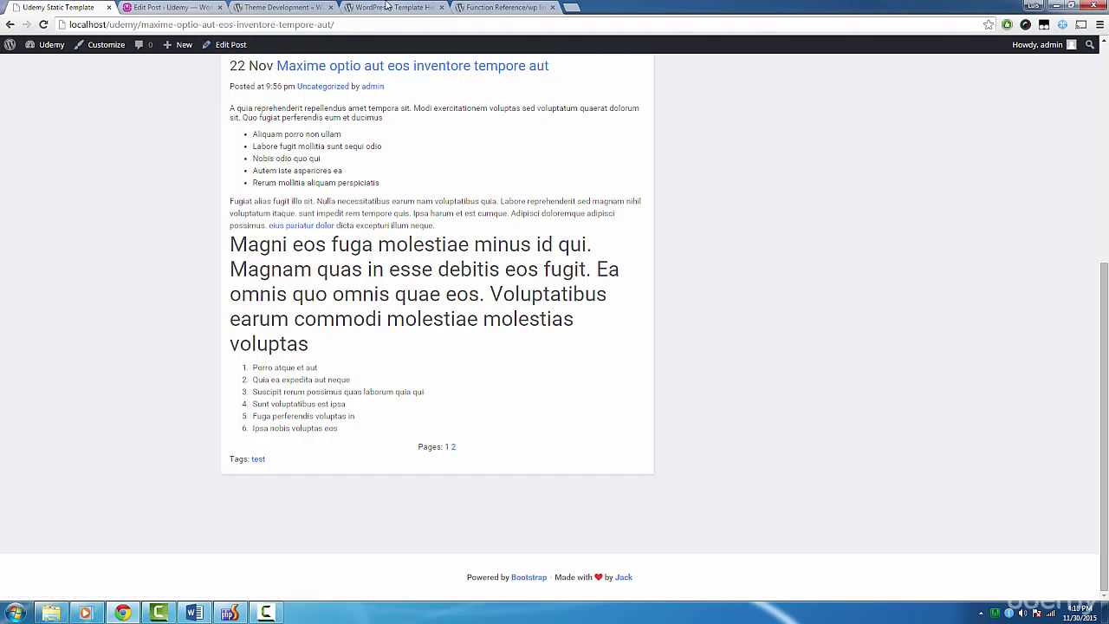
pyautogui.click(387, 9)
pyautogui.click(286, 7)
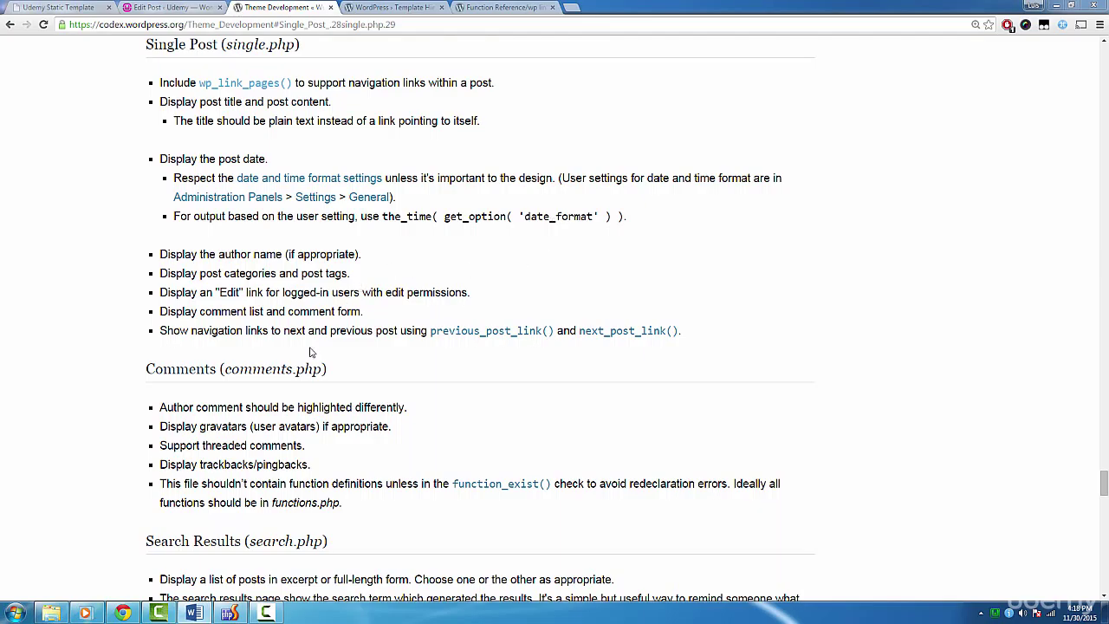
# In single.php, expand the text-center pagination nav and move it inside the article, directly after the card-content div.
pyautogui.click(230, 612)
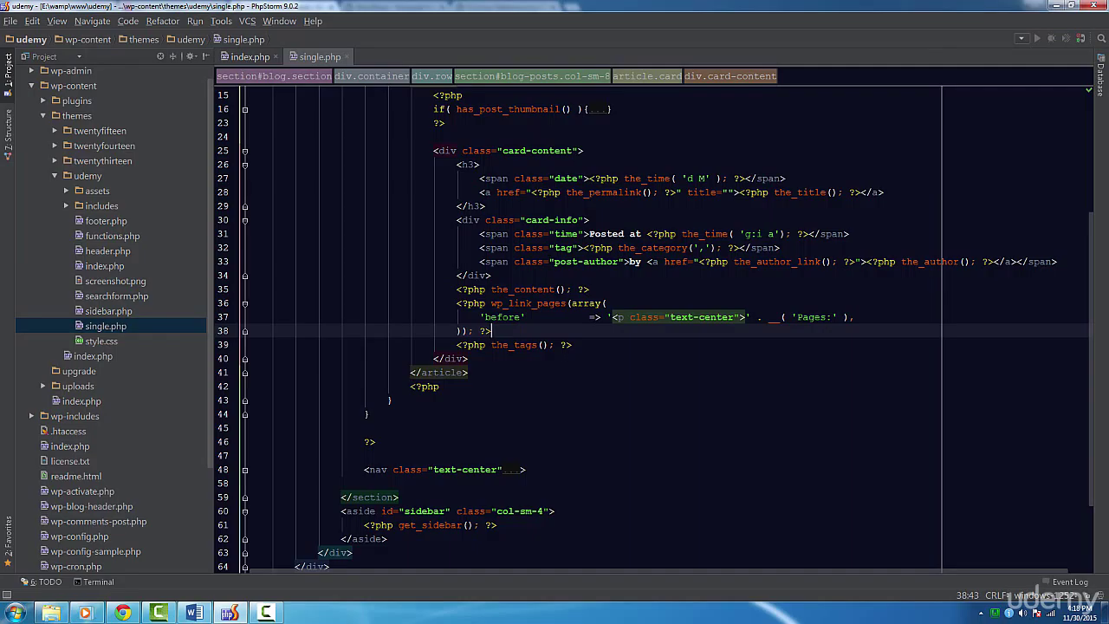
pyautogui.scroll(-2, 581, 329)
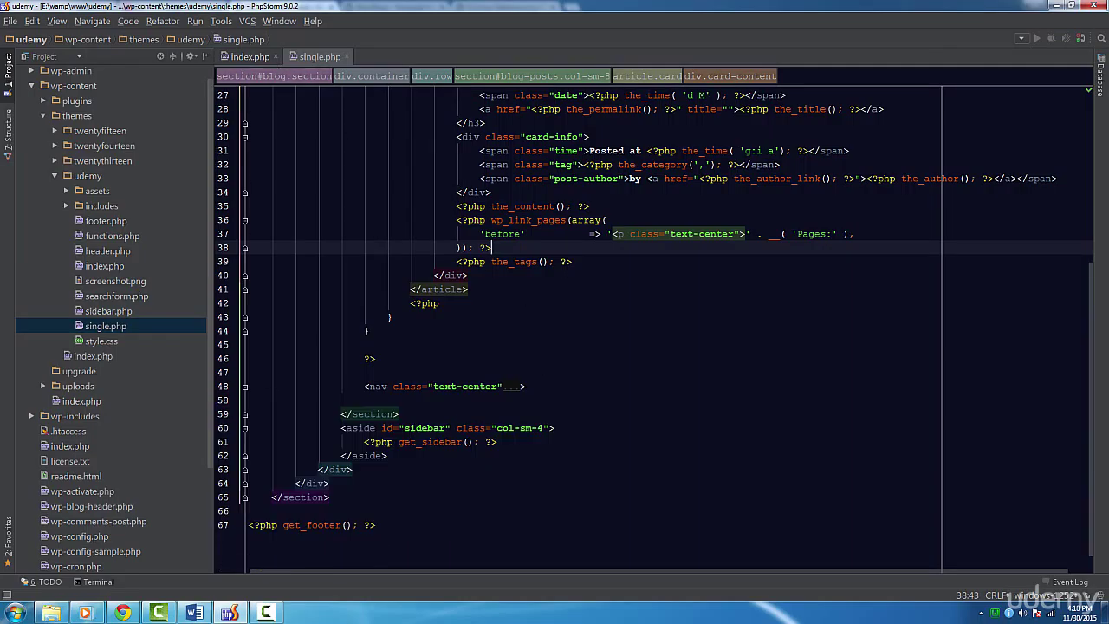
pyautogui.click(246, 386)
pyautogui.scroll(-1, 245, 386)
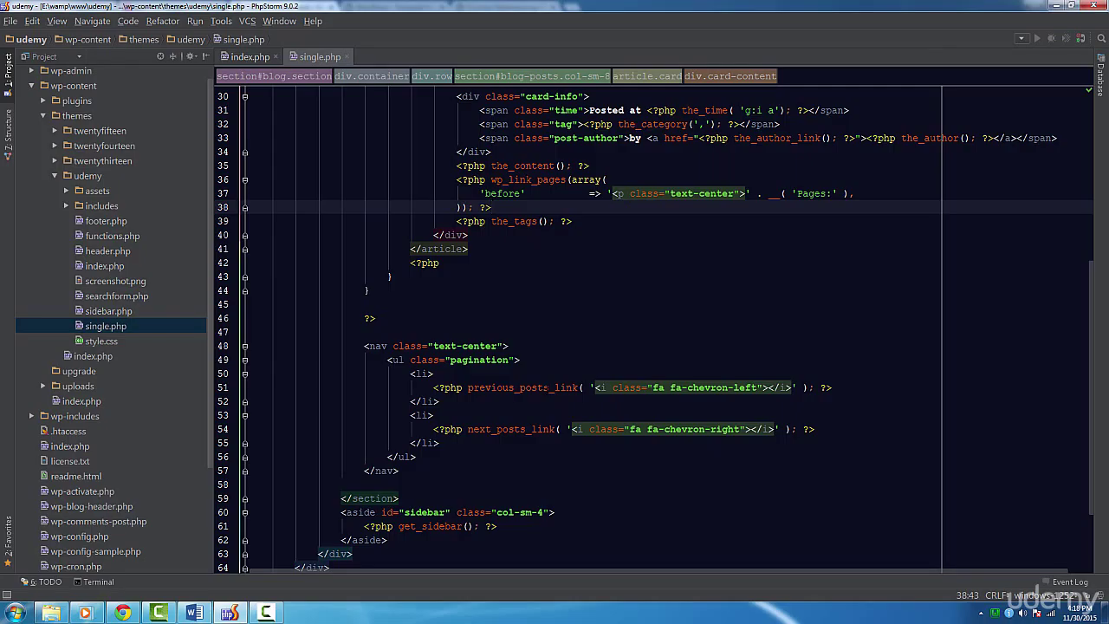
pyautogui.moveTo(399, 470); pyautogui.dragTo(364, 346)
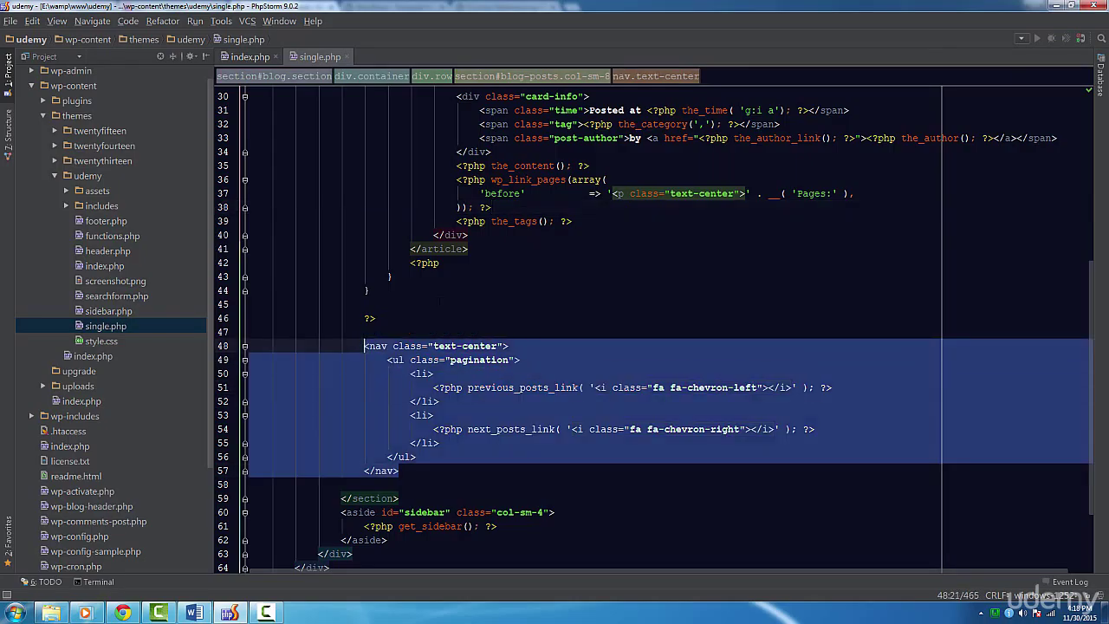
pyautogui.hotkey('ctrl', 'x')
pyautogui.click(510, 250)
pyautogui.press('Return')
pyautogui.hotkey('ctrl', 'v')
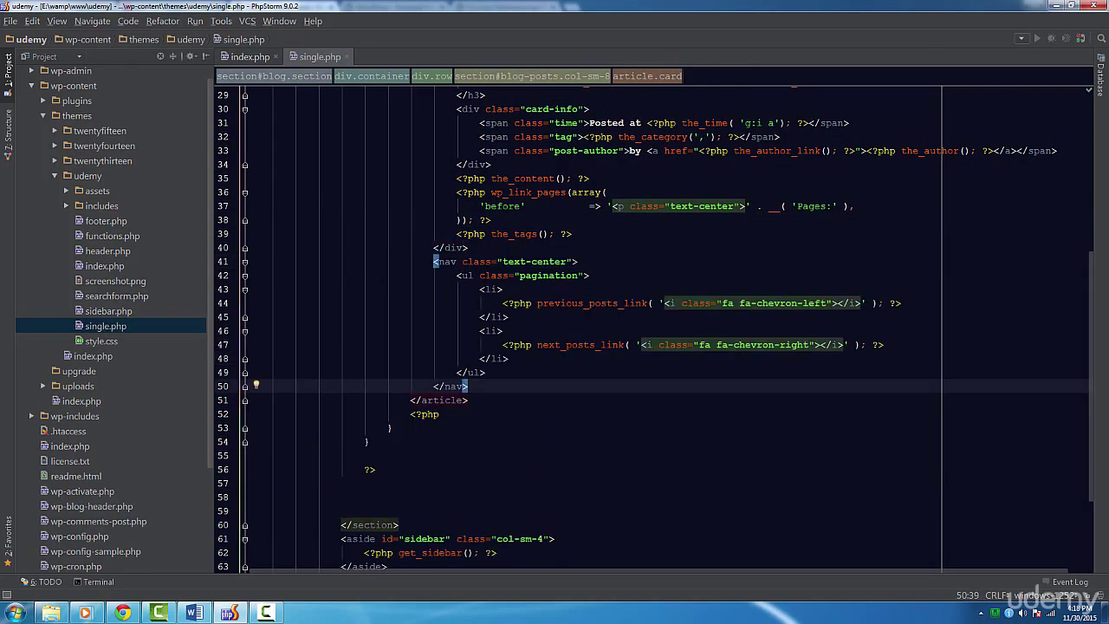
# Change the pagination functions to previous_post_link and next_post_link, and add '%link' as the first argument of previous_post_link.
pyautogui.click(620, 302)
pyautogui.press('BackSpace')
pyautogui.click(596, 345)
pyautogui.press('BackSpace')
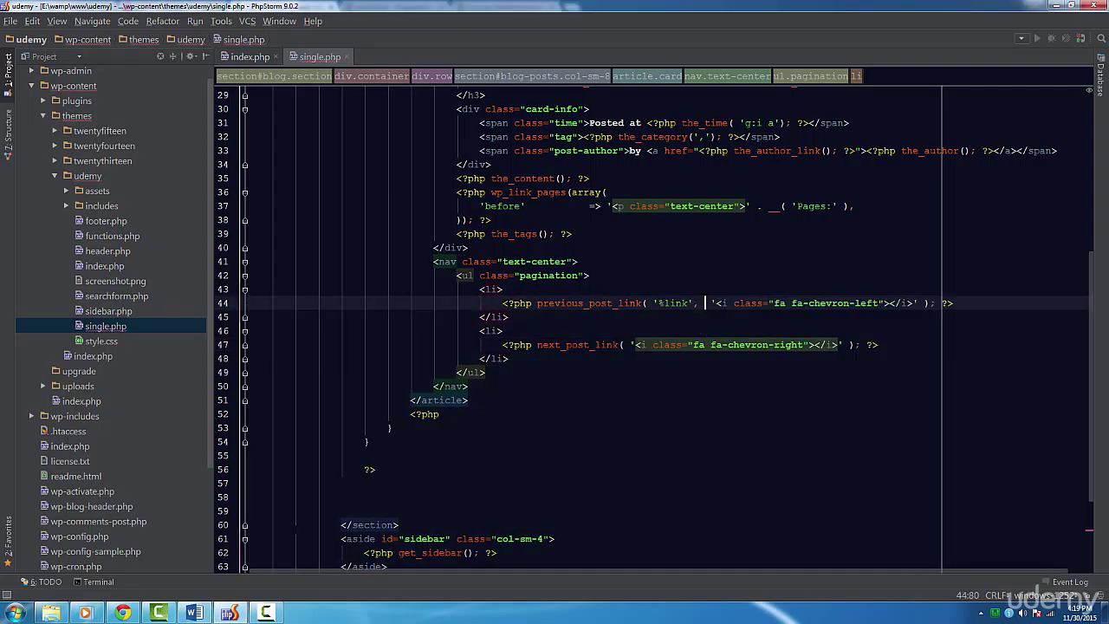
pyautogui.press('BackSpace')
pyautogui.press('Down')
pyautogui.press('Down')
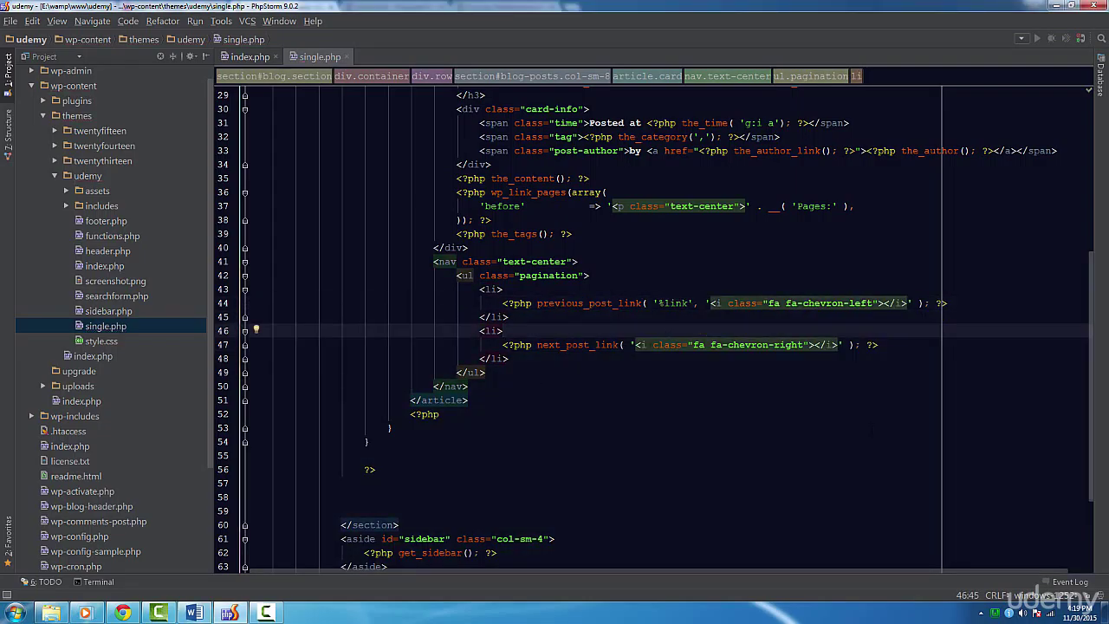
pyautogui.click(94, 612)
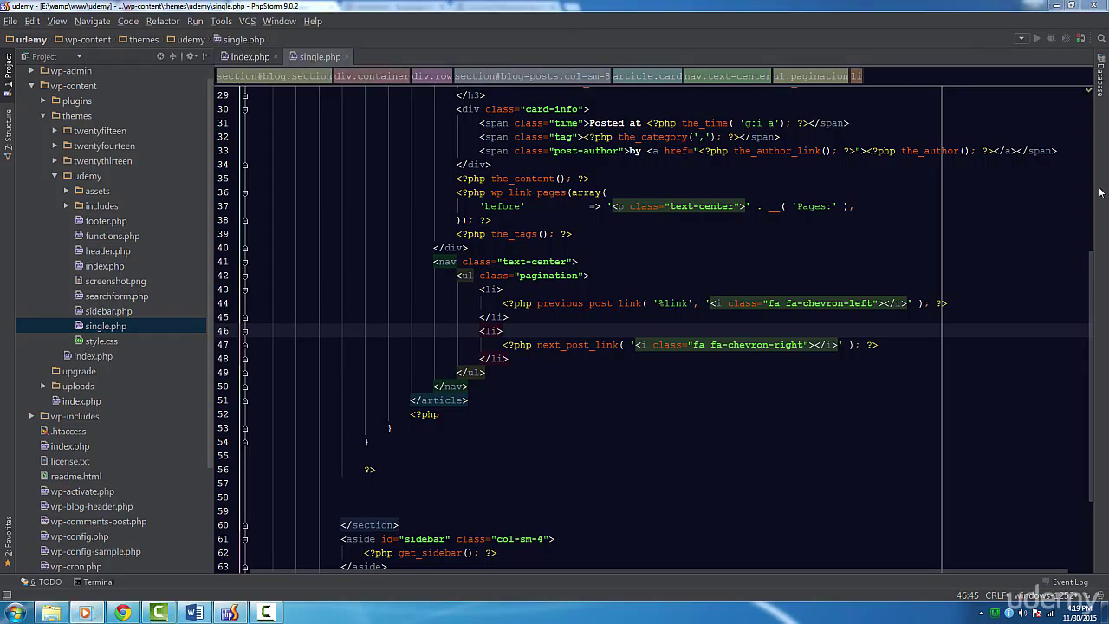
pyautogui.click(136, 30)
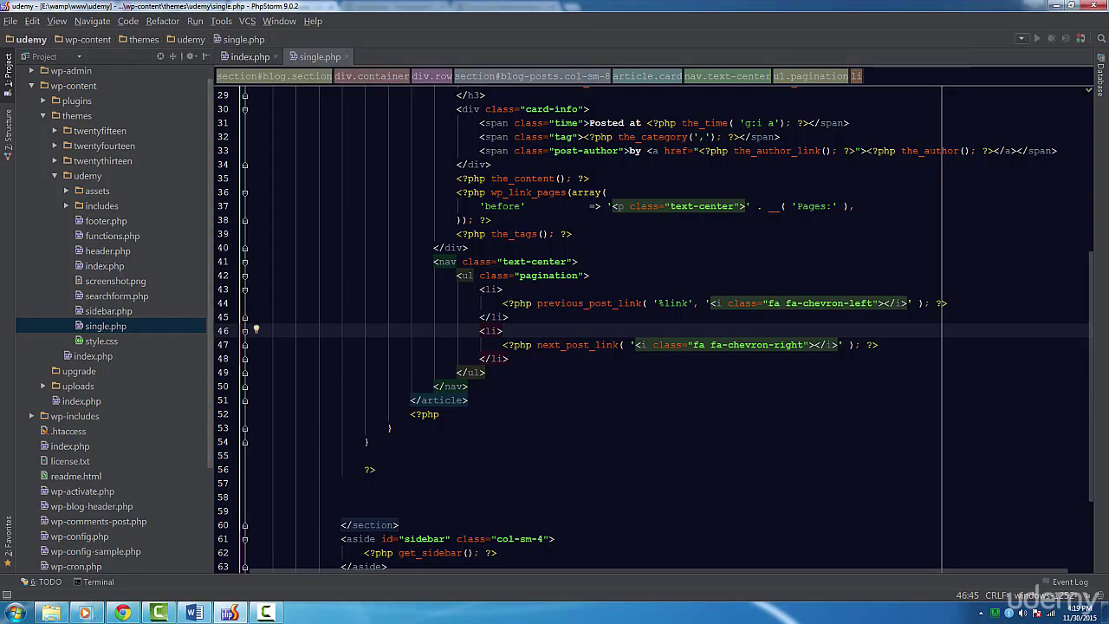
pyautogui.hotkey('alt', 'Tab')
# Add %title after the left chevron in previous_post_link, and in next_post_link add the '%link' argument and %title before the right chevron.
pyautogui.click(907, 303)
pyautogui.write('%title')
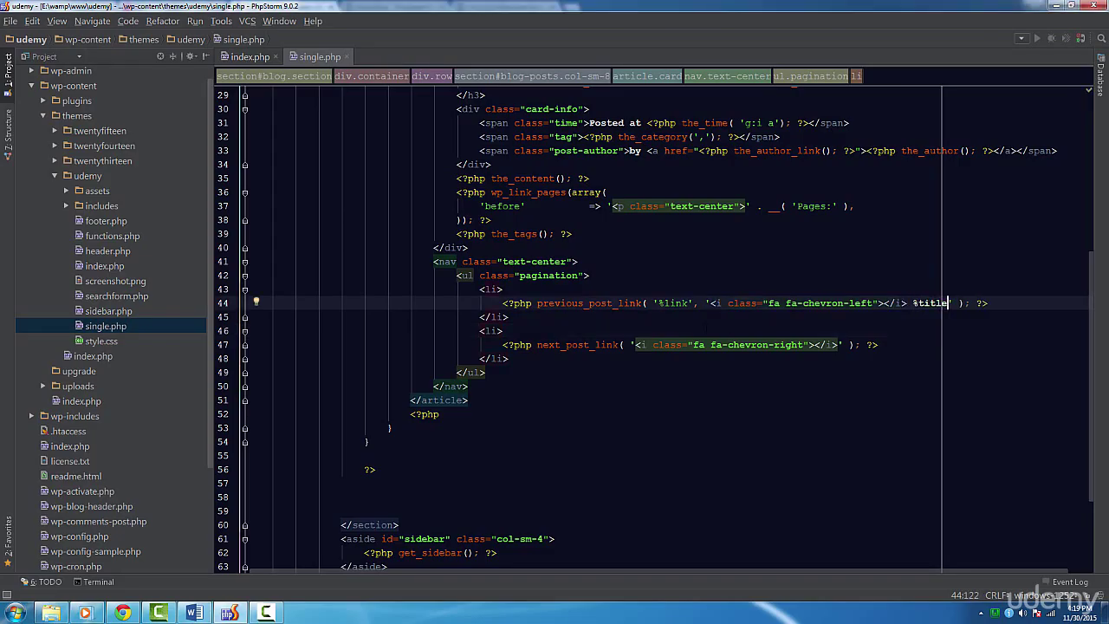
pyautogui.click(631, 345)
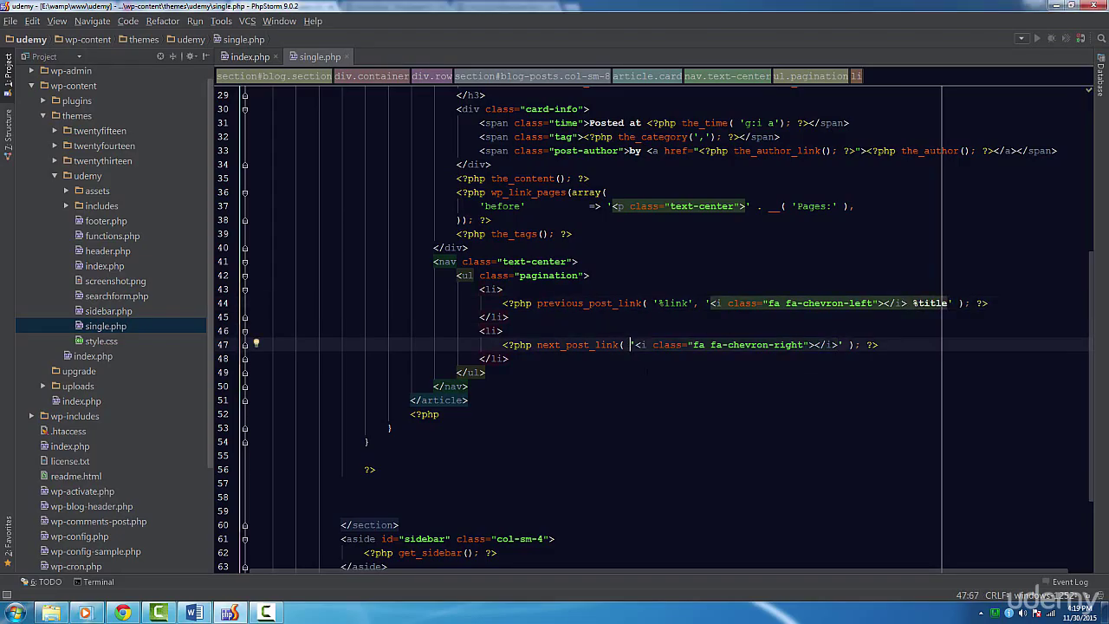
pyautogui.write("'")
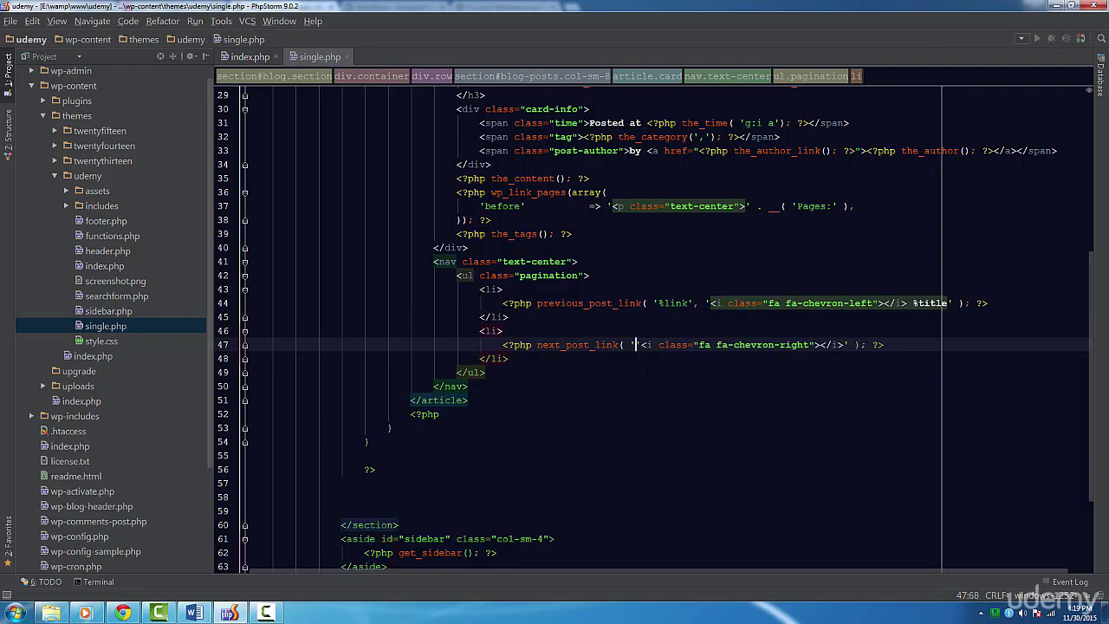
pyautogui.write("%link', ")
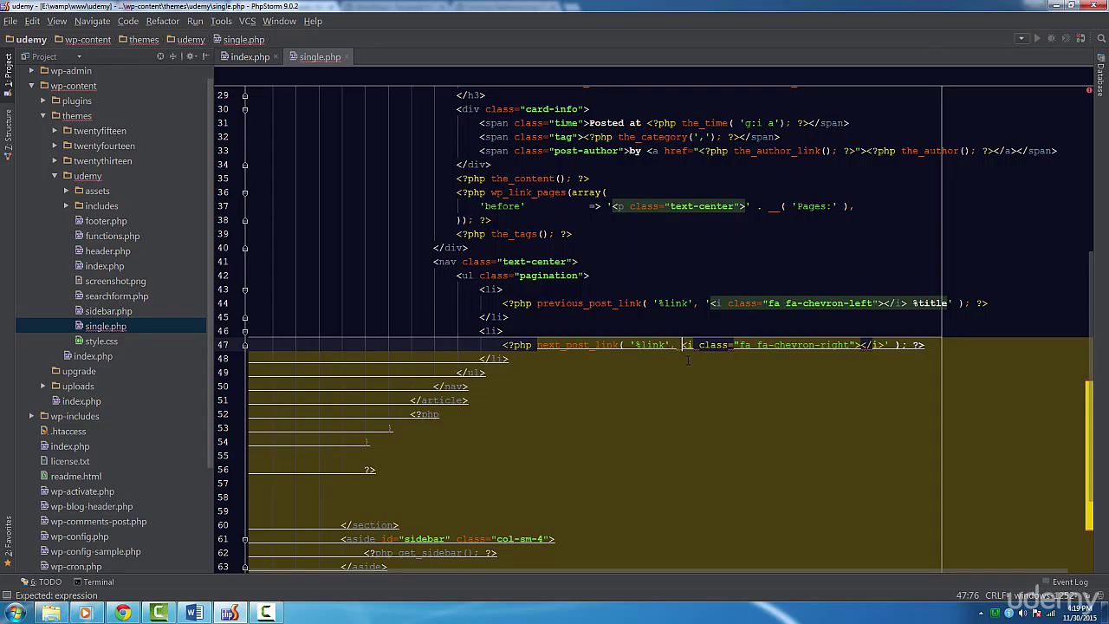
pyautogui.write("'%text")
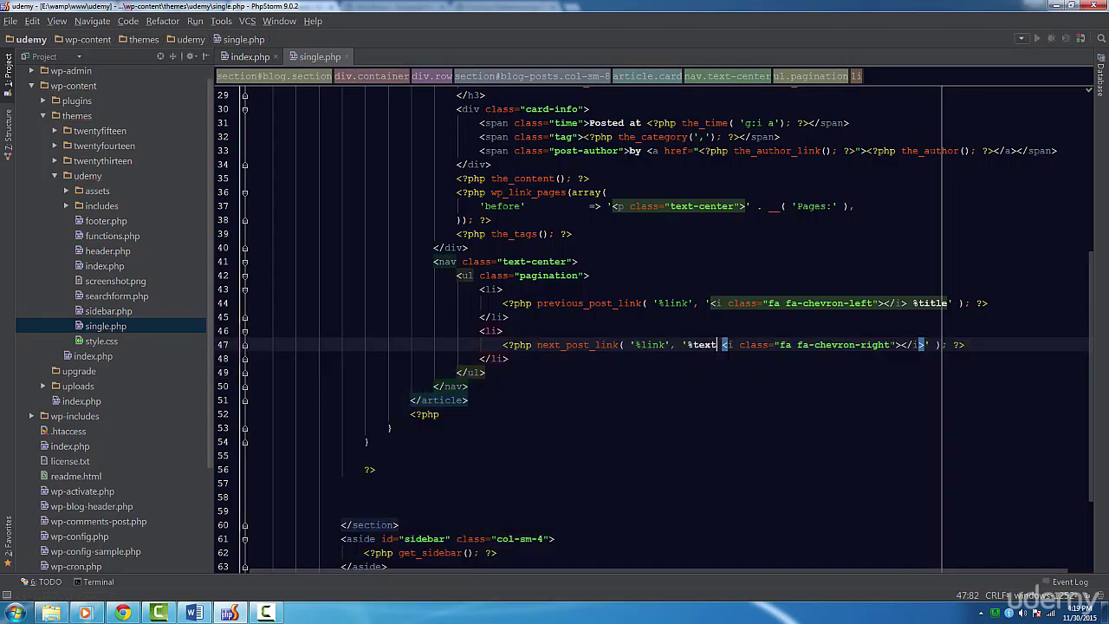
pyautogui.click(469, 387)
pyautogui.click(503, 331)
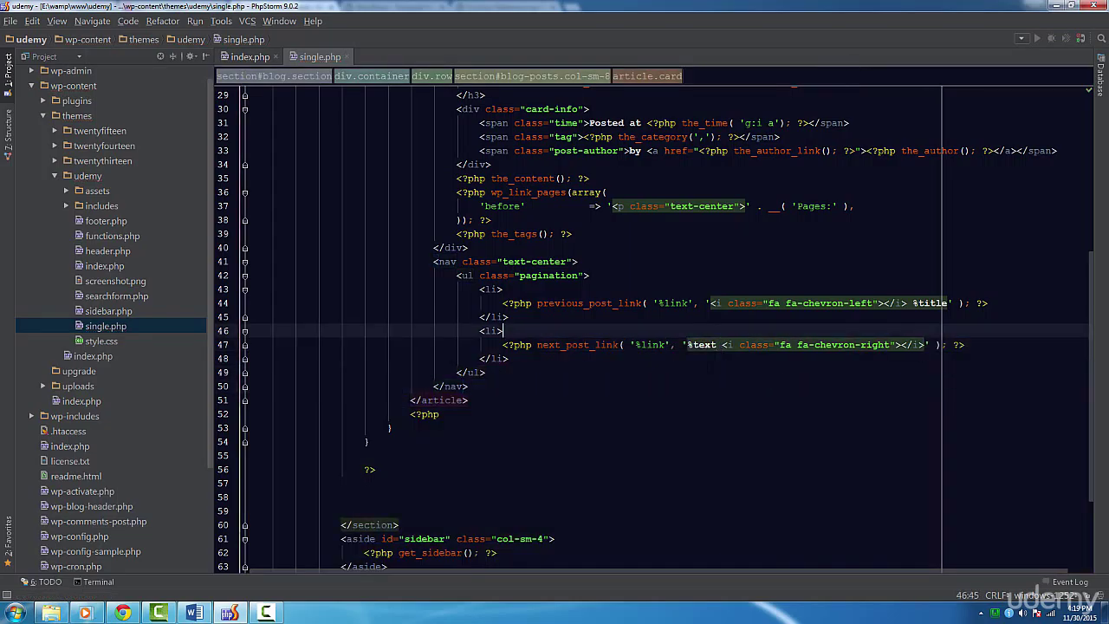
pyautogui.doubleClick(703, 345)
pyautogui.write('title')
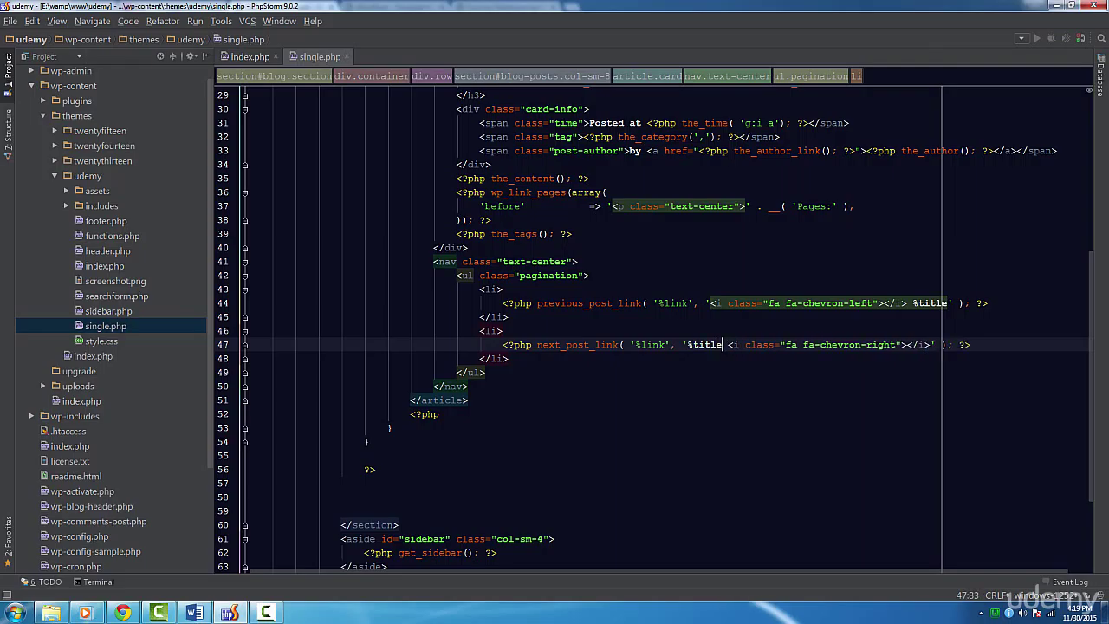